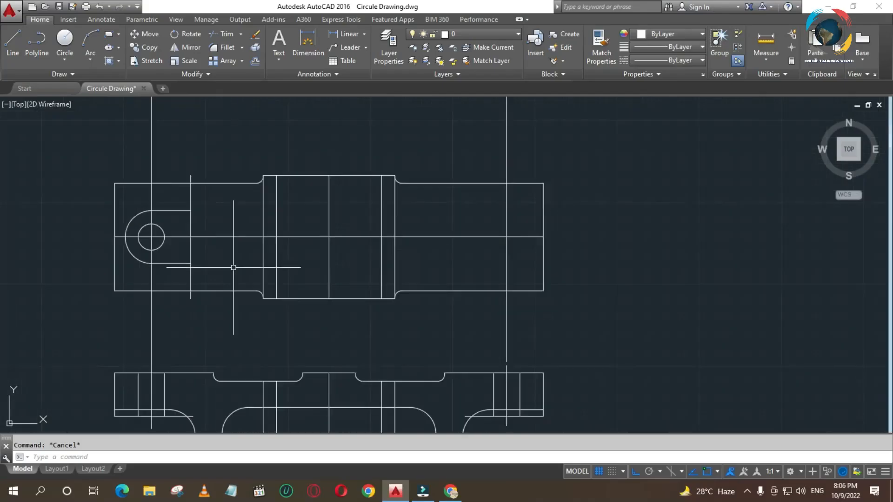
Trim both overhanging ends of the vertical line beside the slot in the upper view back to the part outline
scroll(239, 269, "down", 3)
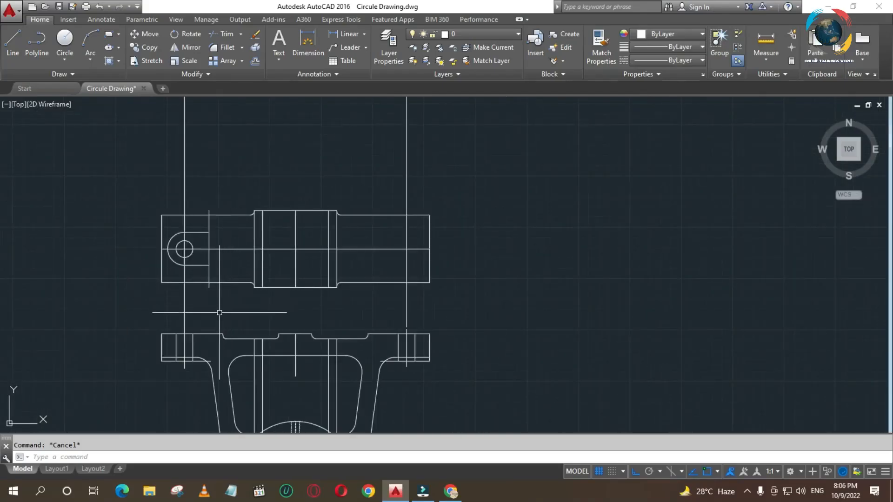
left_click(209, 279)
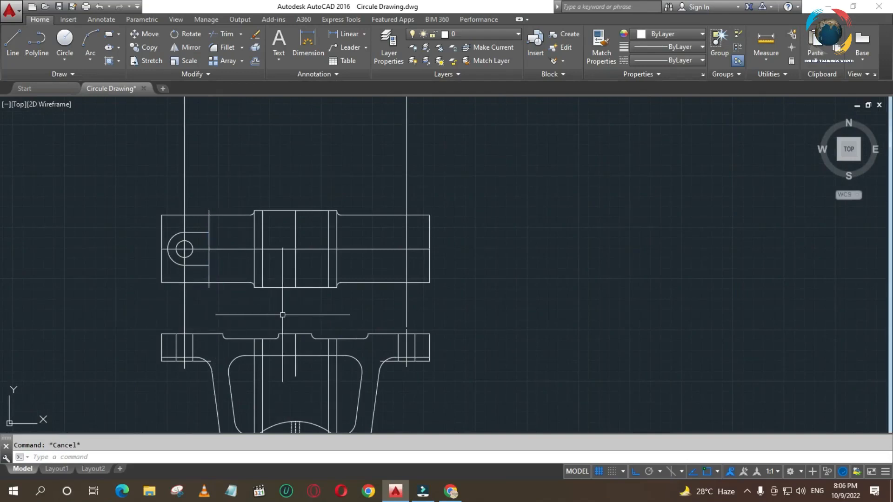
key("Return")
key("Return")
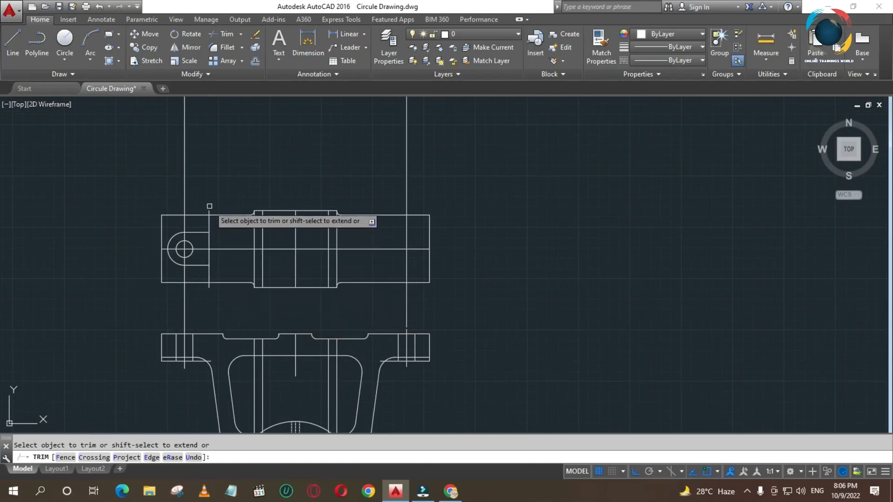
left_click(209, 210)
left_click(209, 285)
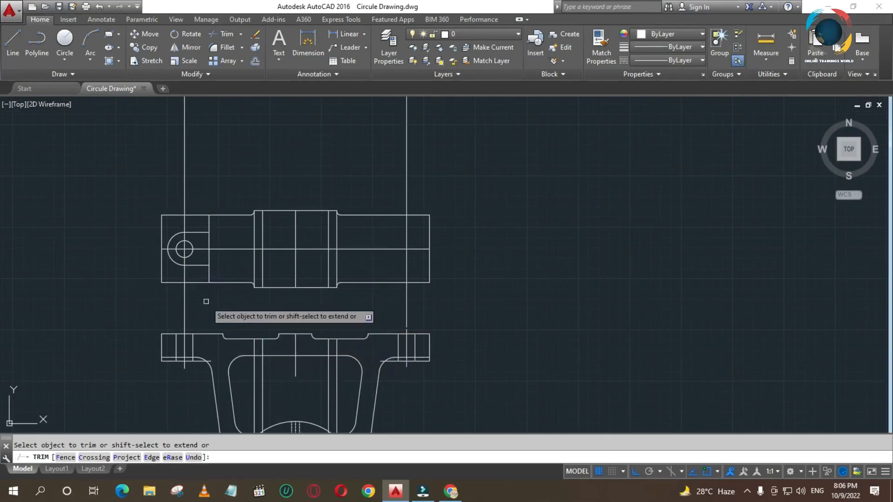
key("Escape")
Erase the two long vertical projection lines that pass through the upper view at the flange hole centres
left_click(480, 149)
left_click(184, 163)
key("Delete")
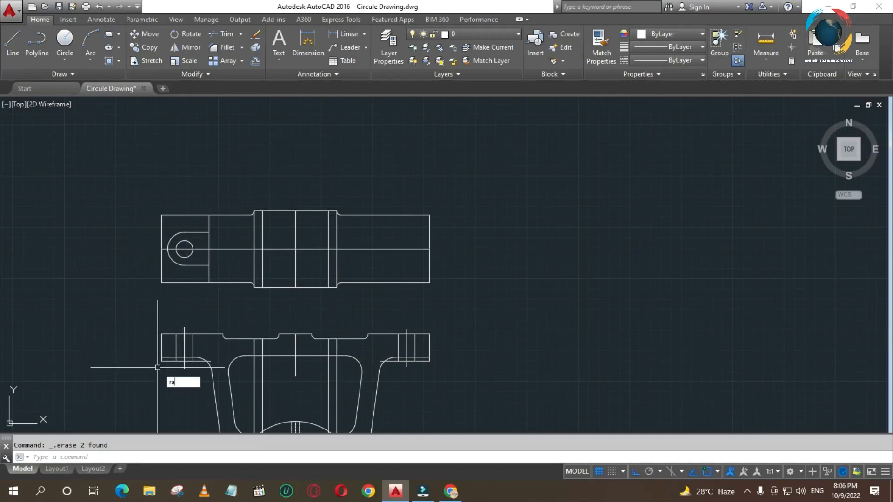
Draw a vertical ray downward from the slot arc's leftmost point through the front view's left flange
key("Return")
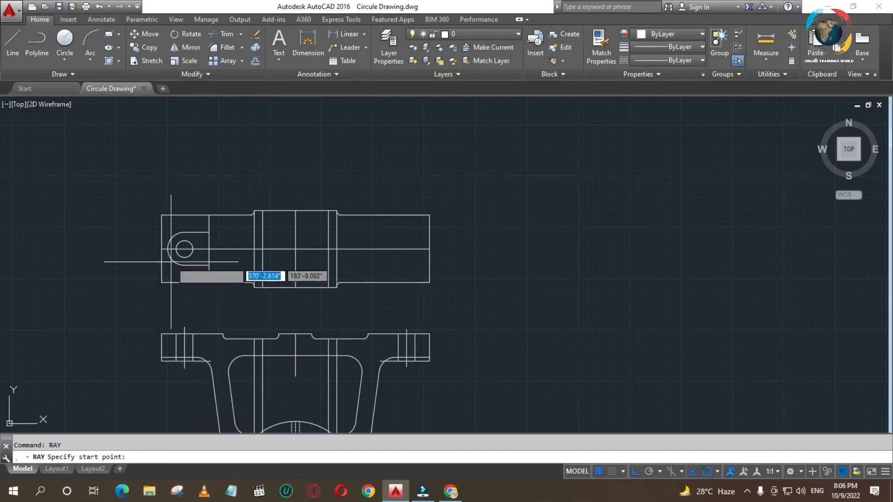
scroll(167, 245, "up", 6)
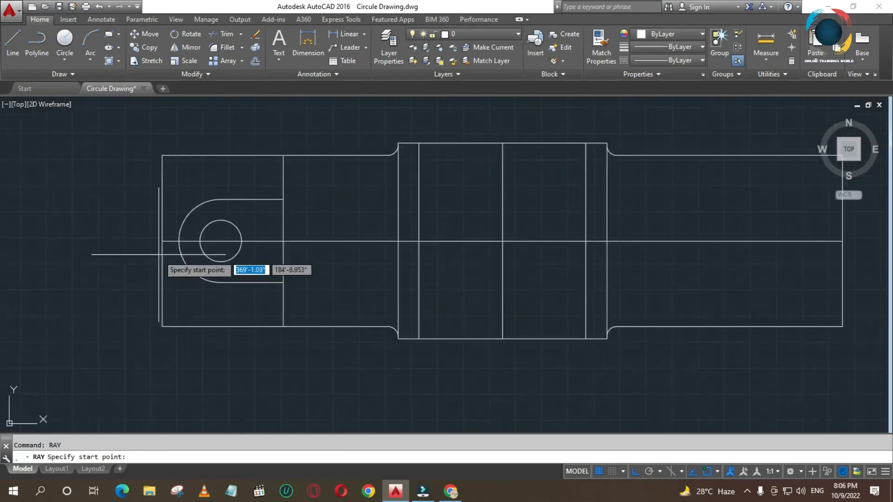
left_click(190, 231)
left_click(184, 308)
key("Return")
scroll(180, 325, "down", 6)
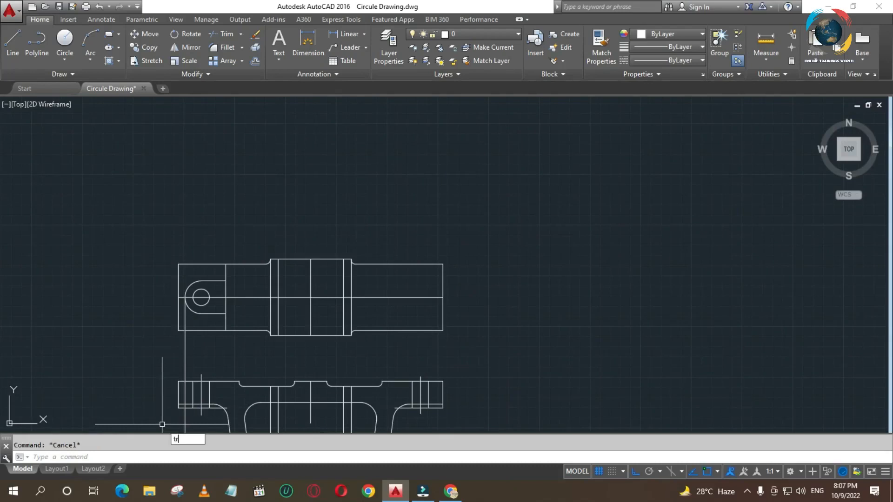
Trim the projected ray at the left flange to leave the boss edge, and erase the leftover segment between the views
key("Return")
key("Return")
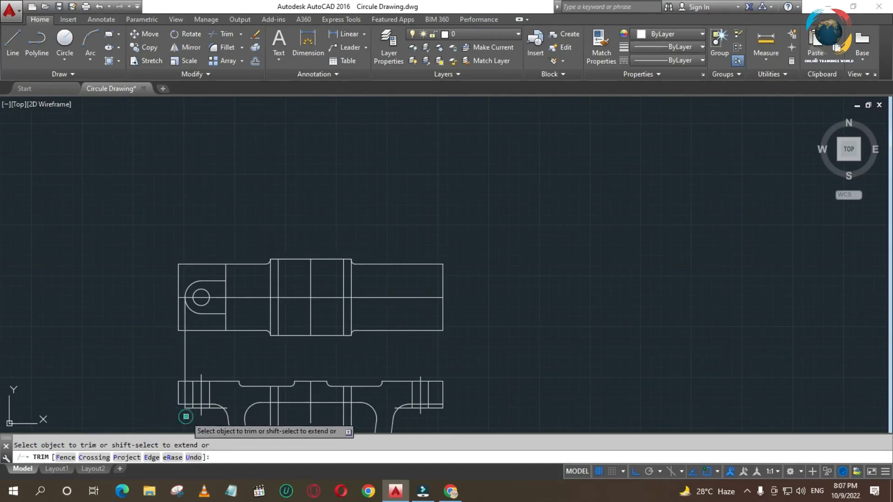
key("Escape")
left_click(233, 363)
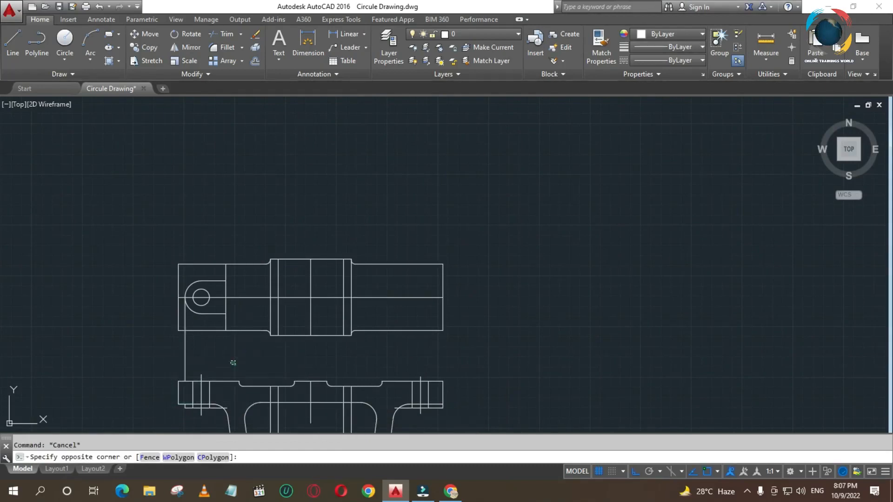
left_click(141, 361)
key("Delete")
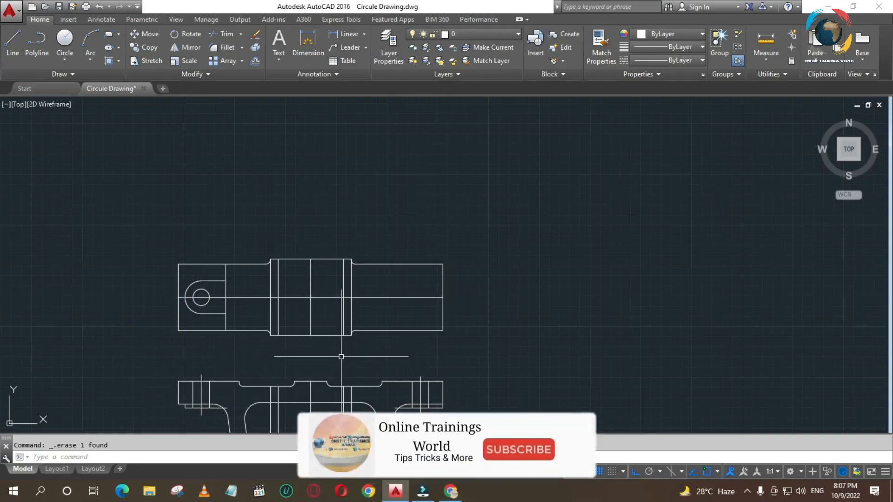
Erase the four full-height vertical projection lines inside the front view, leaving out the short centre line
type("p")
key("Return")
left_click_drag(341, 356, 346, 214)
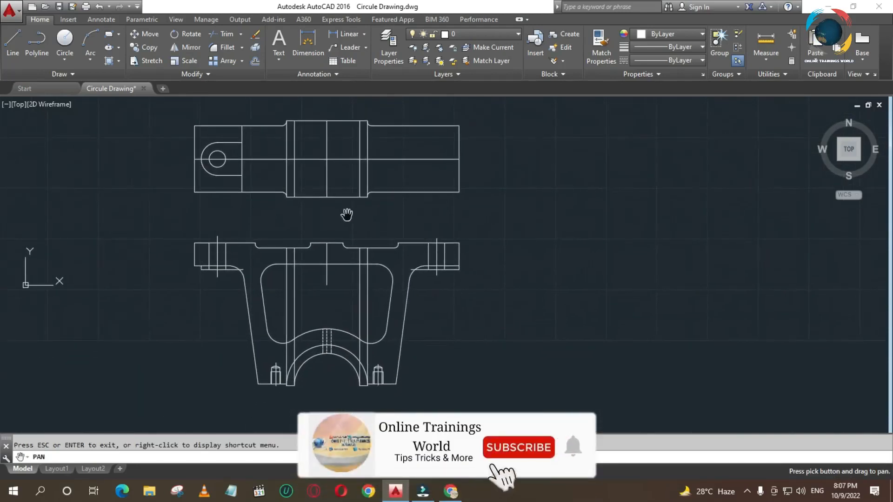
key("Escape")
left_click(370, 279)
left_click(278, 290)
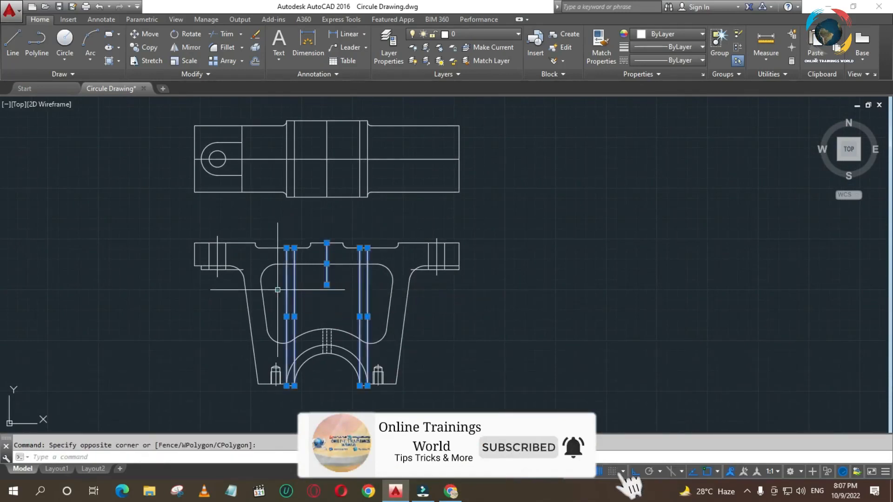
left_click(378, 310)
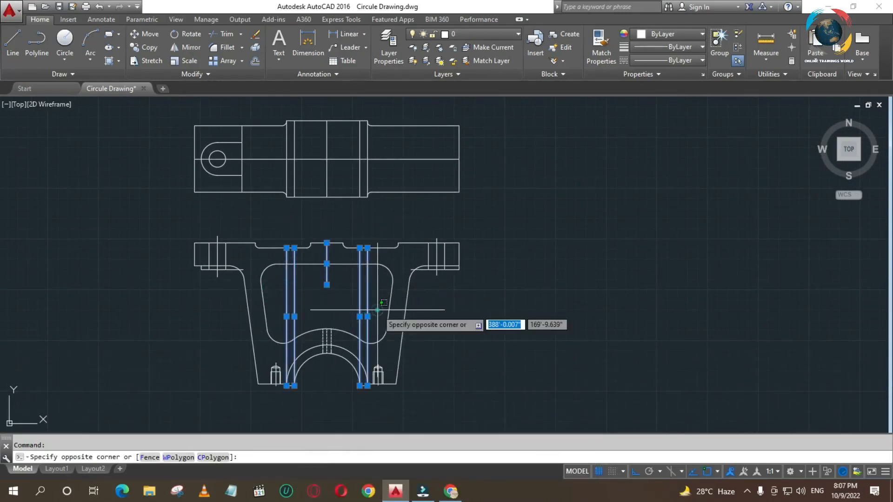
key("Escape")
key("Escape")
left_click(378, 303)
left_click(264, 304)
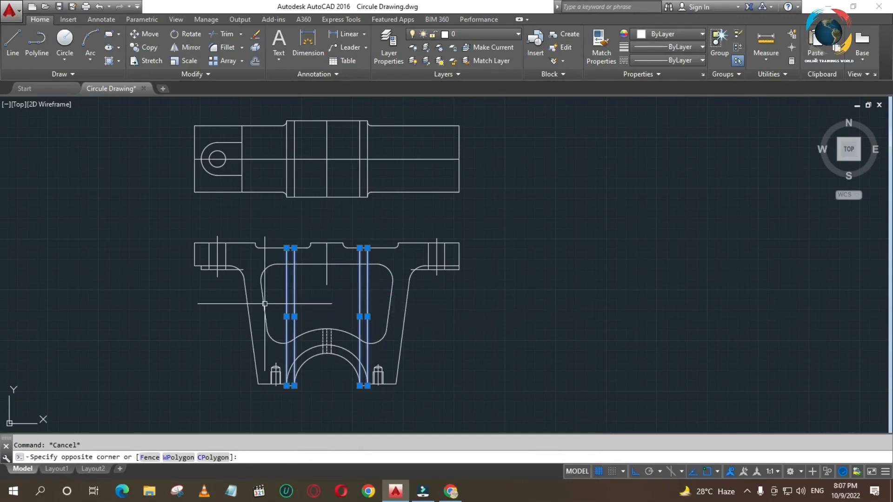
key("Delete")
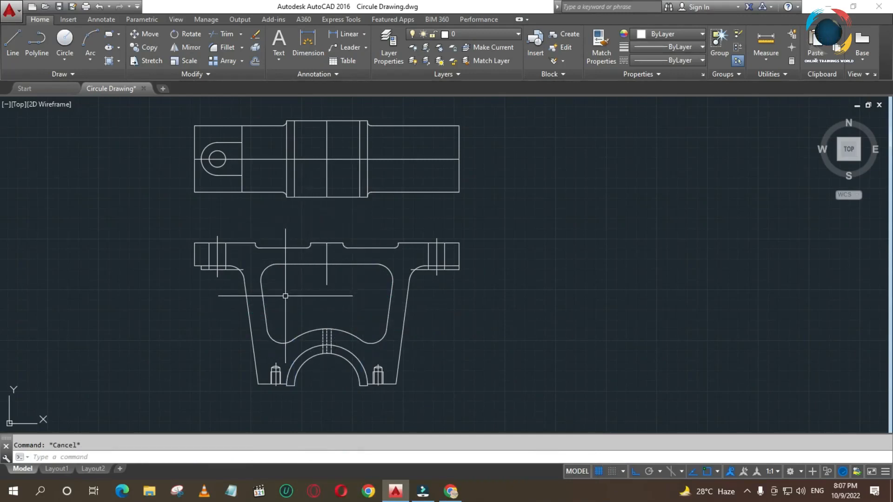
Draw vertical rays upward through the upper view from both top corners of the front view's centre pad
type("ray")
key("Return")
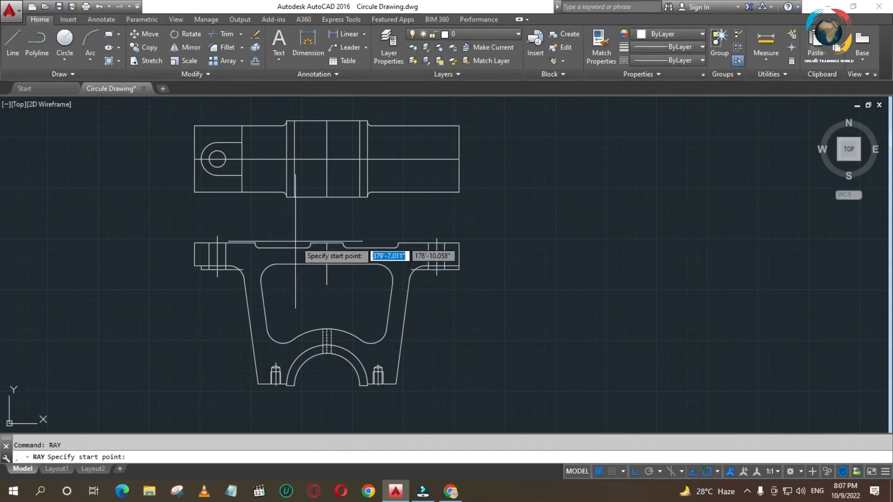
left_click(311, 243)
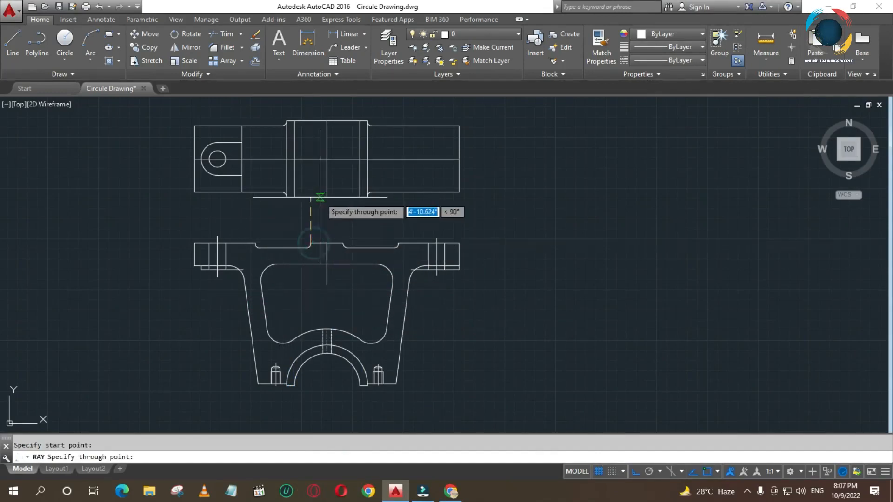
left_click(310, 186)
key("Return")
key("Return")
left_click(343, 243)
left_click(341, 199)
key("Return")
key("Return")
key("Escape")
Draw vertical rays upward from the outer corners of the two shallow recesses in the front view's top edge
key("Return")
left_click(256, 242)
left_click(256, 203)
key("Return")
key("Return")
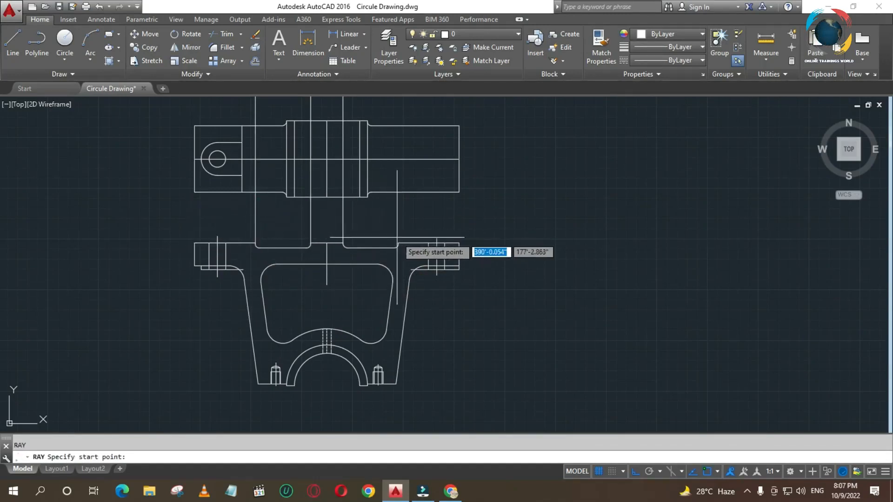
left_click(397, 242)
left_click(397, 210)
key("Return")
key("Return")
key("Escape")
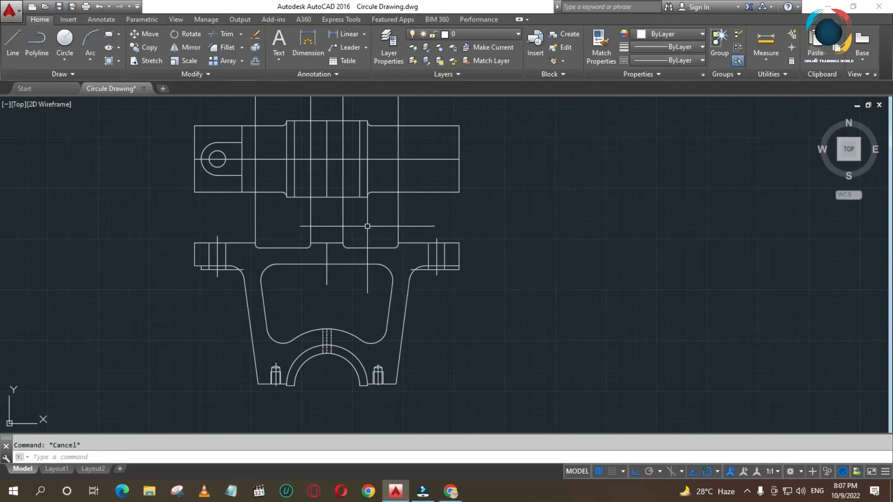
Trim the four rays to the upper view's outline, removing the portions between the views and above it
type("tr")
key("Return")
left_click(462, 211)
left_click(128, 228)
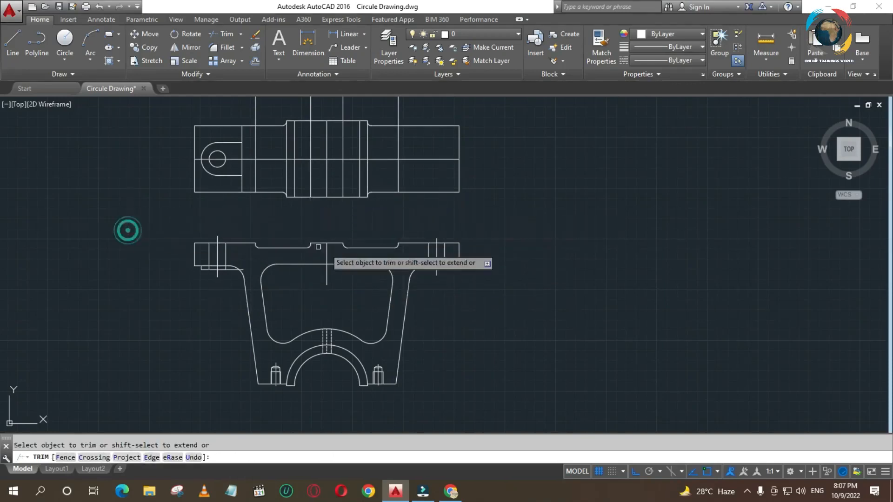
left_click(346, 247)
left_click(454, 117)
left_click(458, 108)
left_click(229, 109)
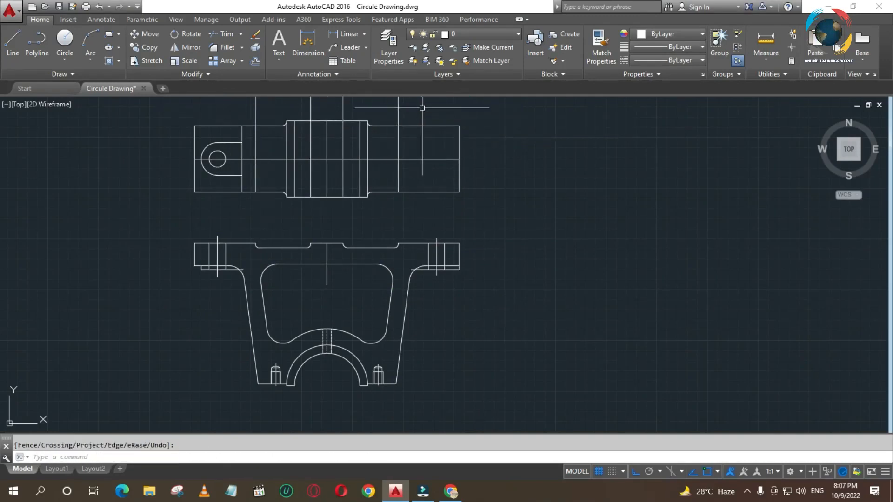
left_click(425, 105)
left_click(213, 109)
key("Escape")
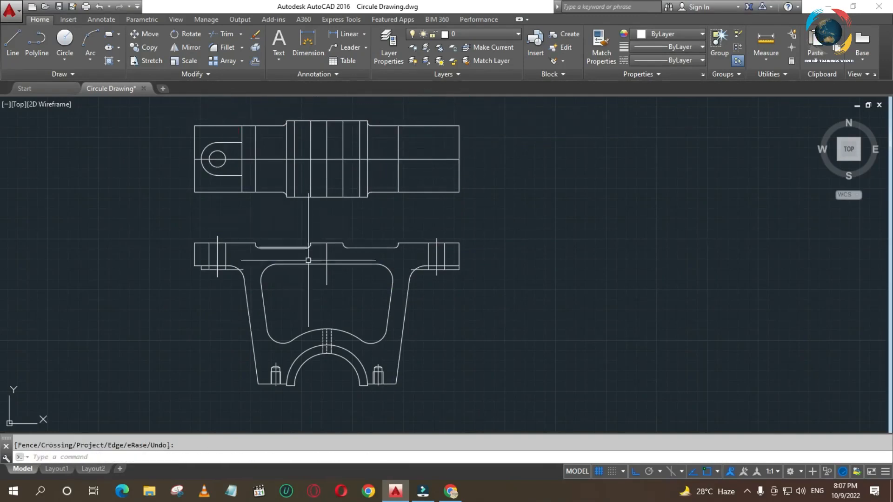
Set the linetype of the four newly projected vertical lines in the upper view to HIDDEN
left_click(258, 179)
left_click(253, 176)
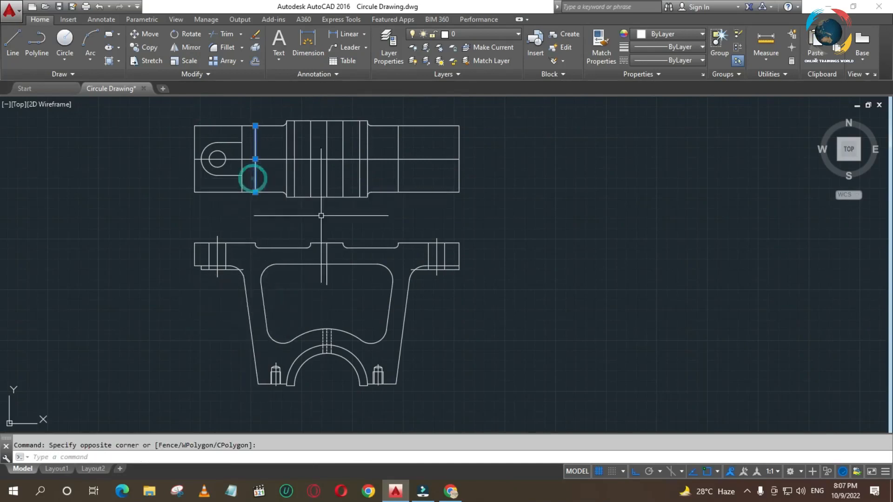
left_click(312, 180)
left_click(342, 179)
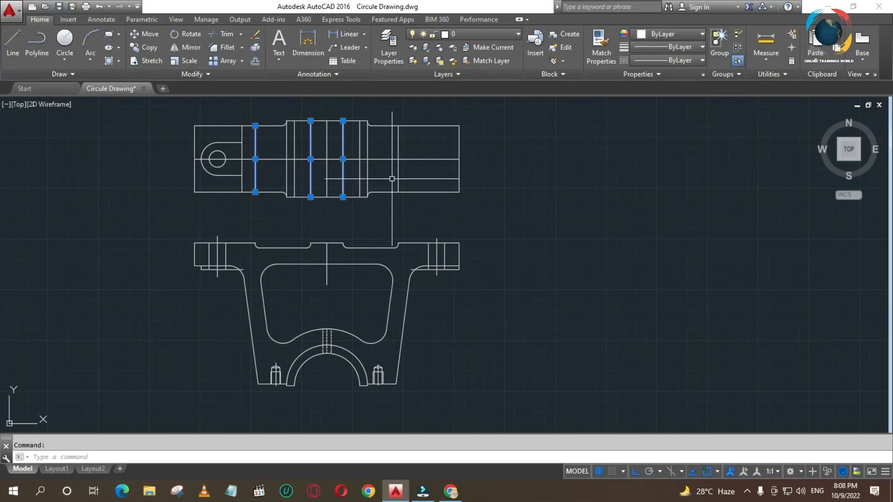
left_click(479, 230)
left_click(395, 179)
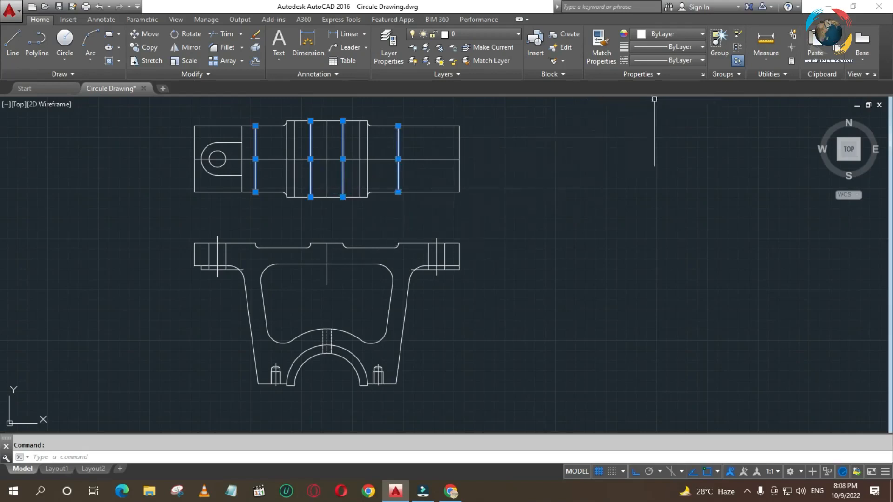
left_click(680, 60)
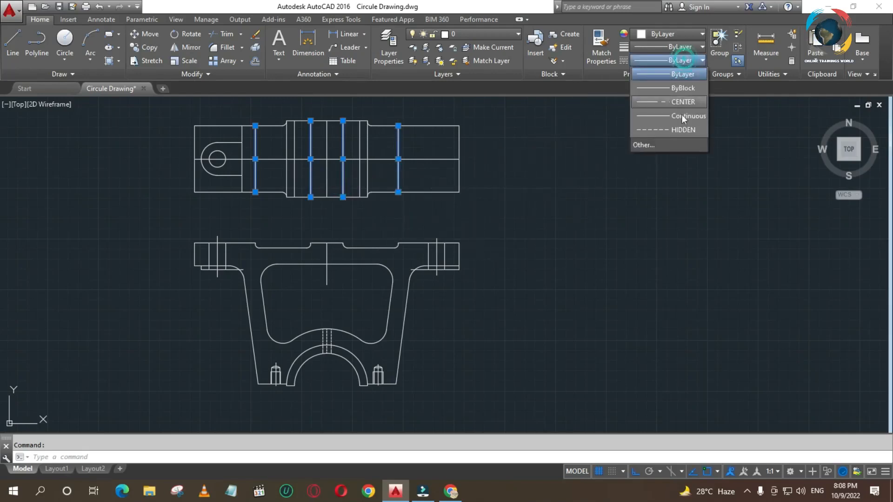
left_click(664, 130)
key("Escape")
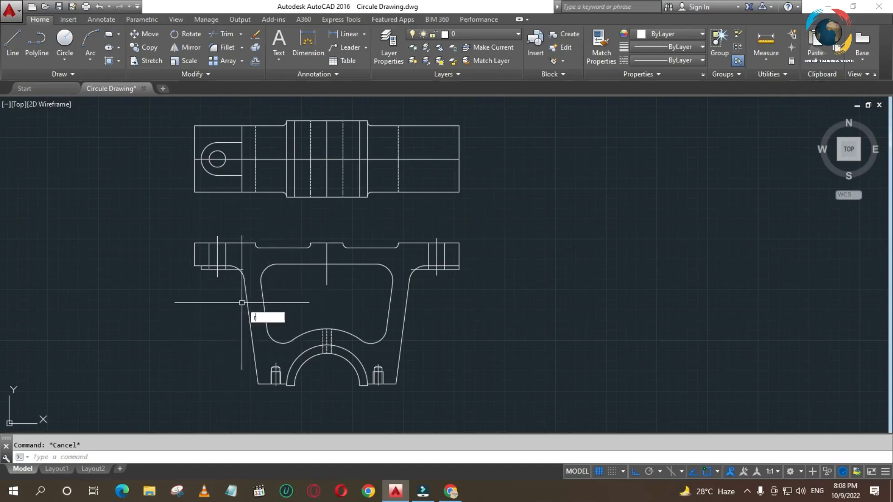
Draw vertical rays upward from the lower ends of the two upper corner arcs of the front view's window
type("ray")
key("Return")
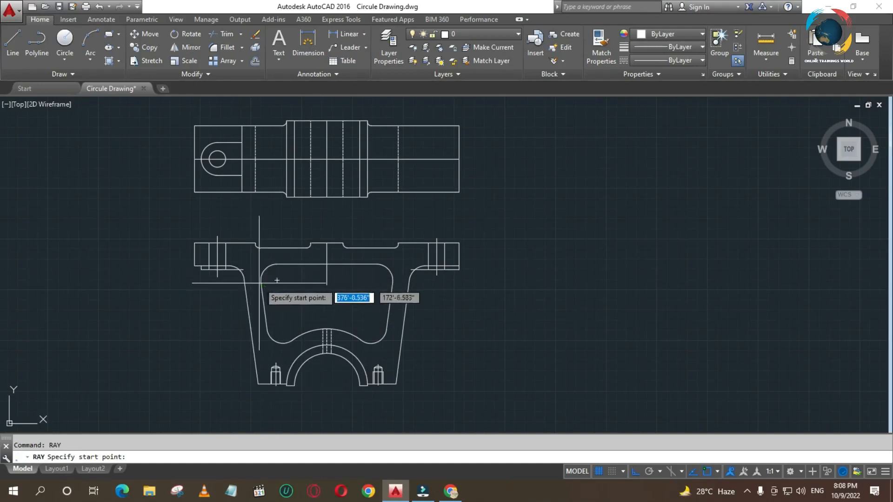
left_click(261, 280)
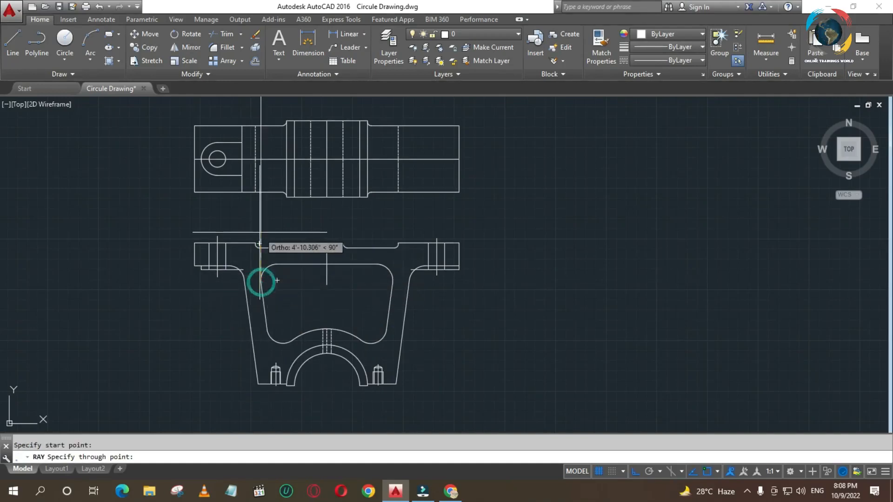
left_click(260, 231)
key("Return")
key("Return")
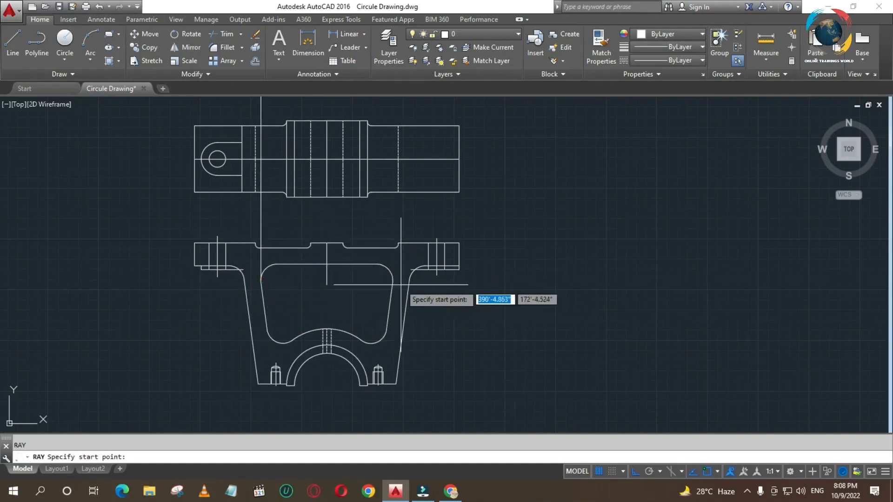
left_click(393, 281)
left_click(393, 246)
key("Return")
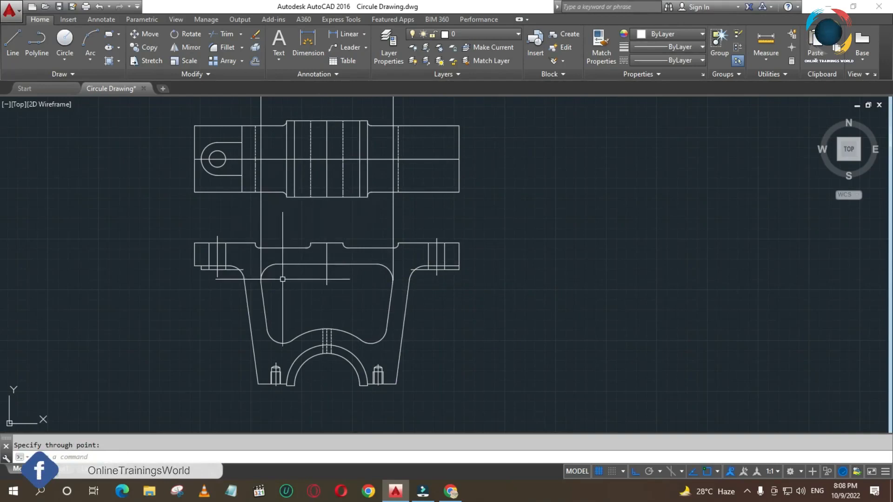
key("Escape")
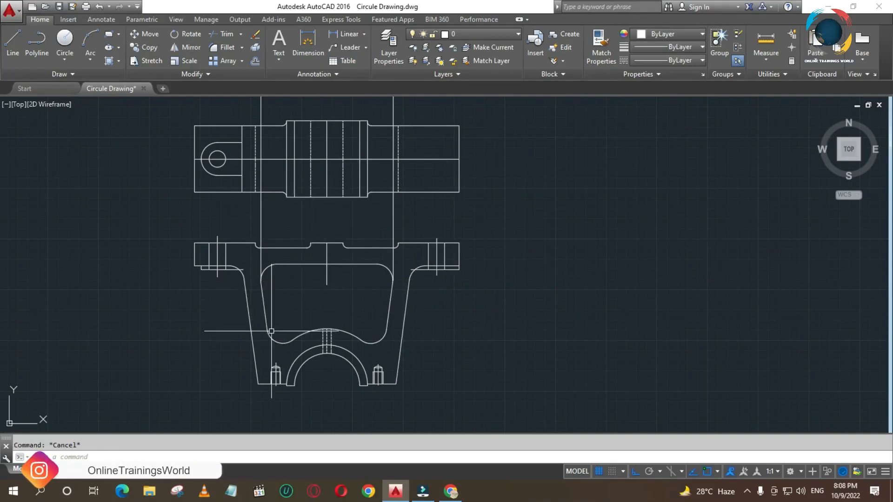
Draw vertical rays upward from the lower ends of the window's two slanted sides in the front view
key("Return")
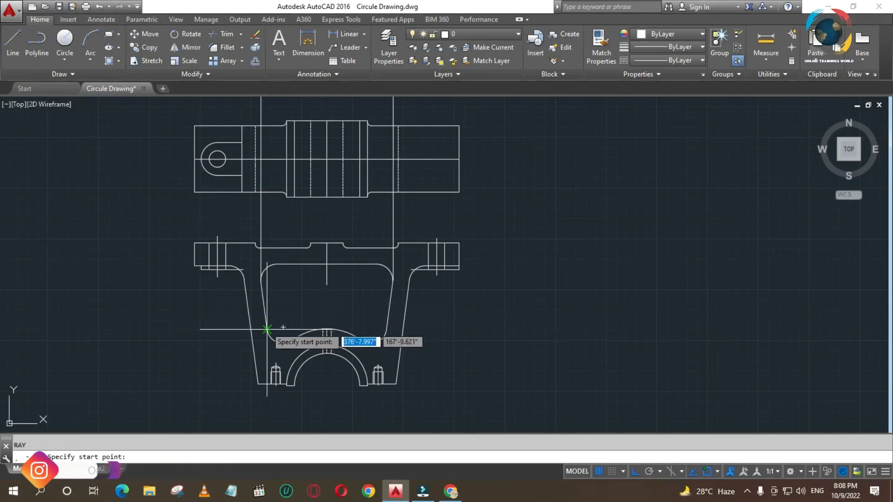
left_click(267, 330)
left_click(267, 242)
key("Return")
key("Return")
left_click(385, 325)
left_click(385, 263)
key("Return")
key("Return")
key("Escape")
Trim the four rays projected from the front view's window to the upper view's outline, removing the portions between and above the views
type("tr")
key("Return")
key("Return")
left_click(435, 215)
left_click(201, 221)
left_click(426, 101)
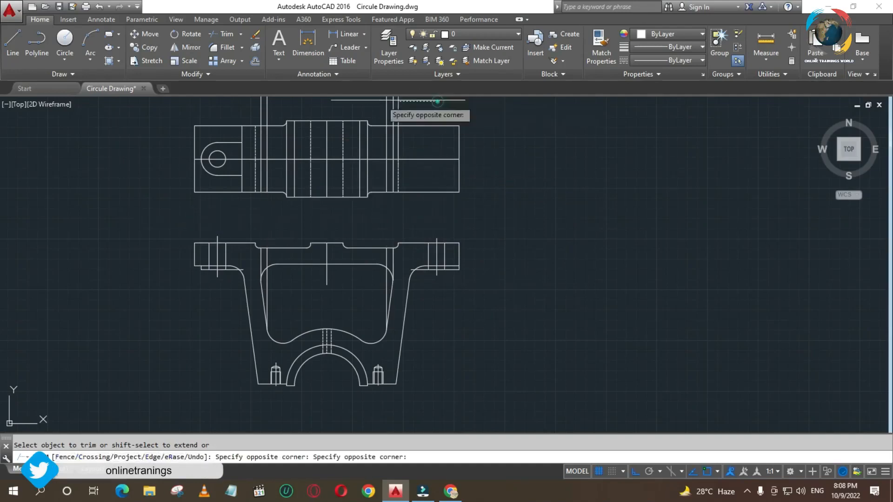
left_click(211, 100)
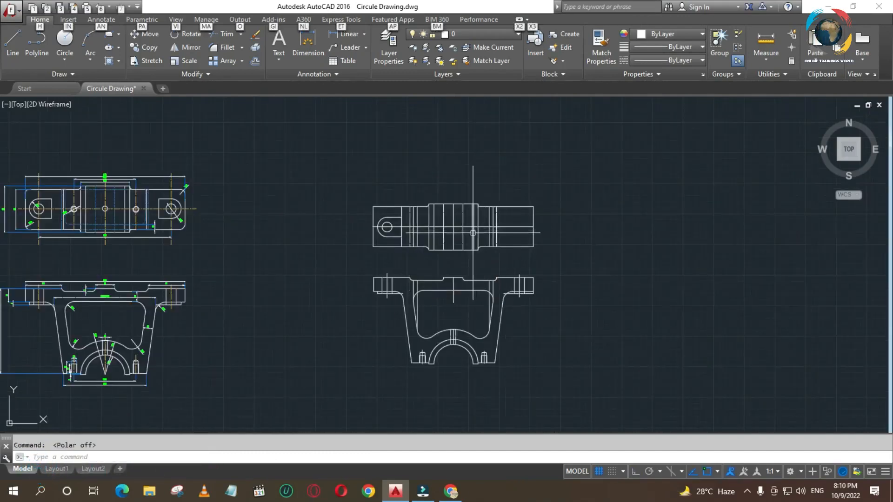
Offset the lower edge of the upper view's right arm inward by 10
scroll(439, 279, "up", 2)
key("alt")
scroll(479, 256, "up", 2)
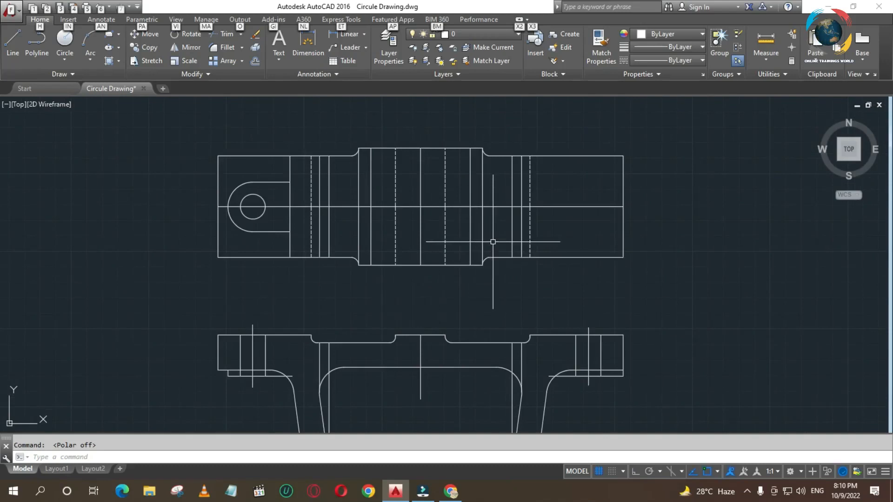
key("Escape")
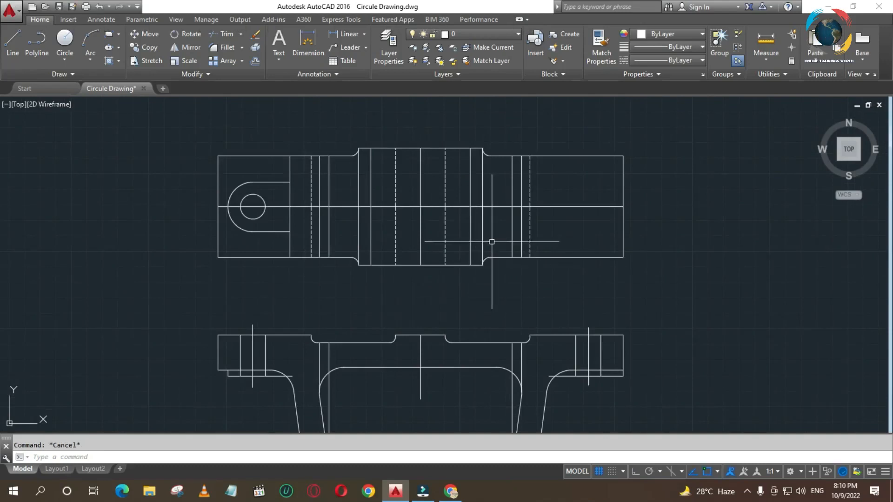
type("OFFSET")
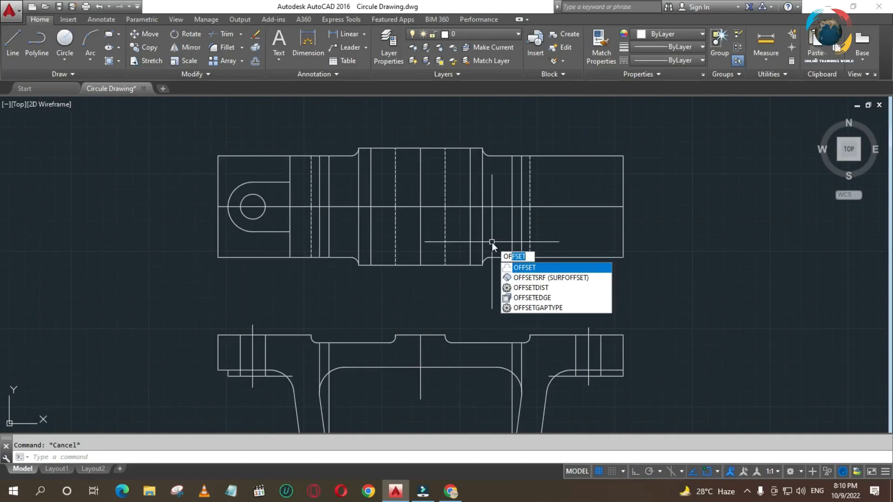
key("Return")
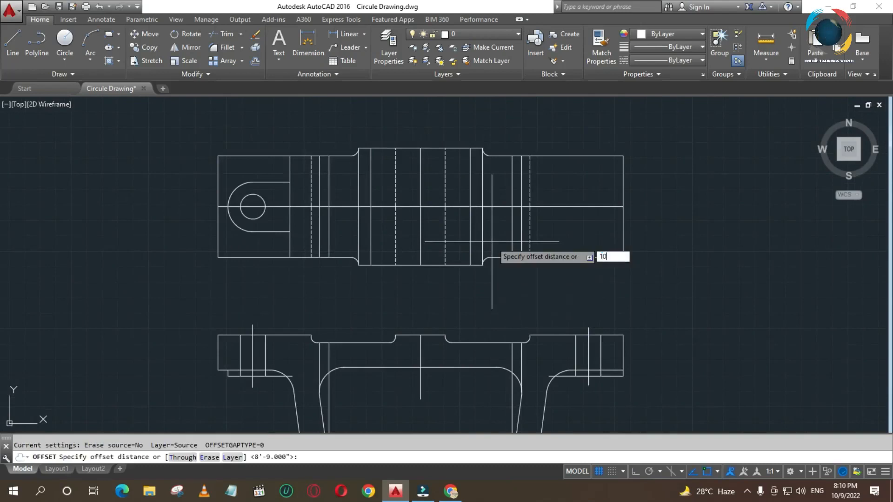
key("Return")
left_click(493, 256)
left_click(497, 238)
key("Escape")
key("Escape")
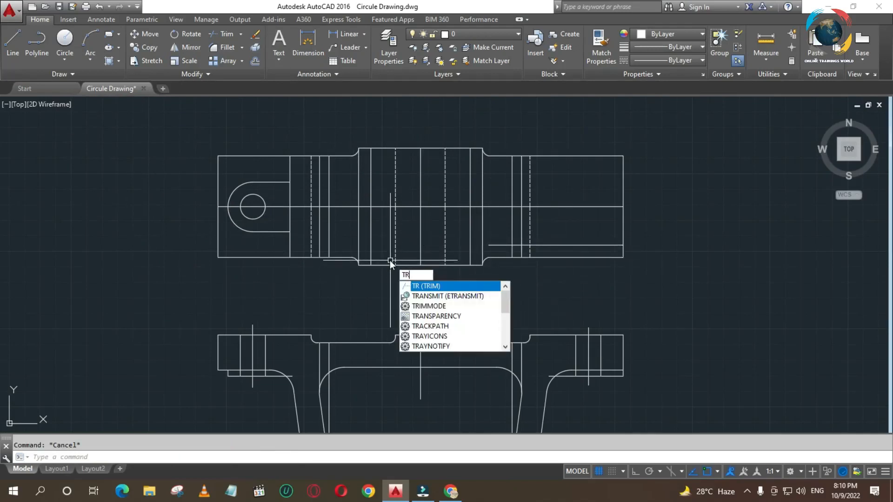
Extend the offset line across the upper view to the outer window projection line on the left arm
key("Return")
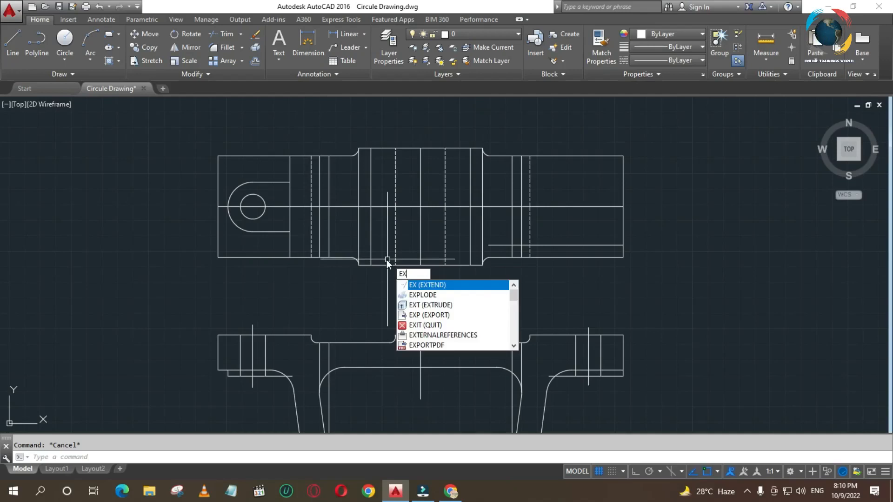
key("Return")
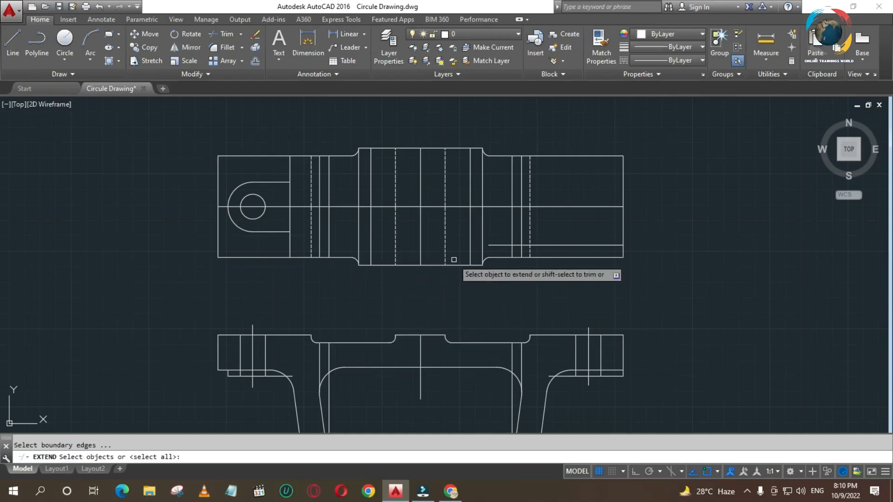
key("Return")
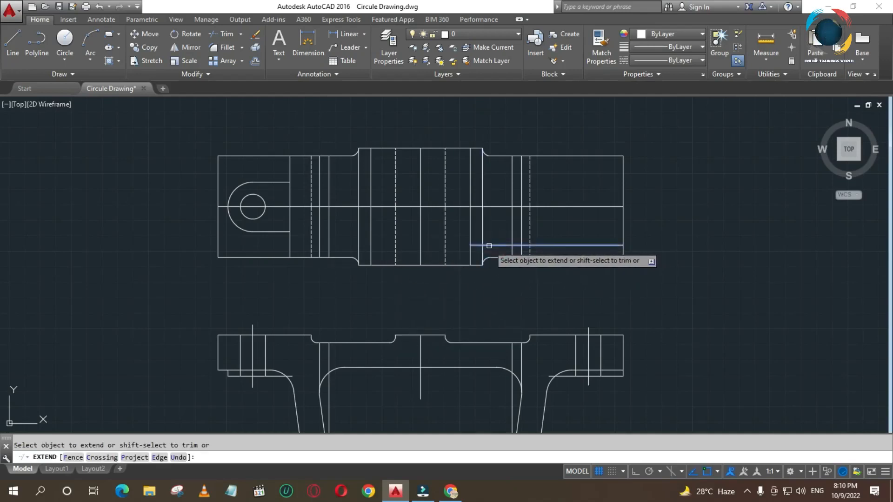
left_click(479, 246)
left_click(477, 246)
left_click(454, 245)
left_click(428, 245)
left_click(403, 245)
left_click(376, 246)
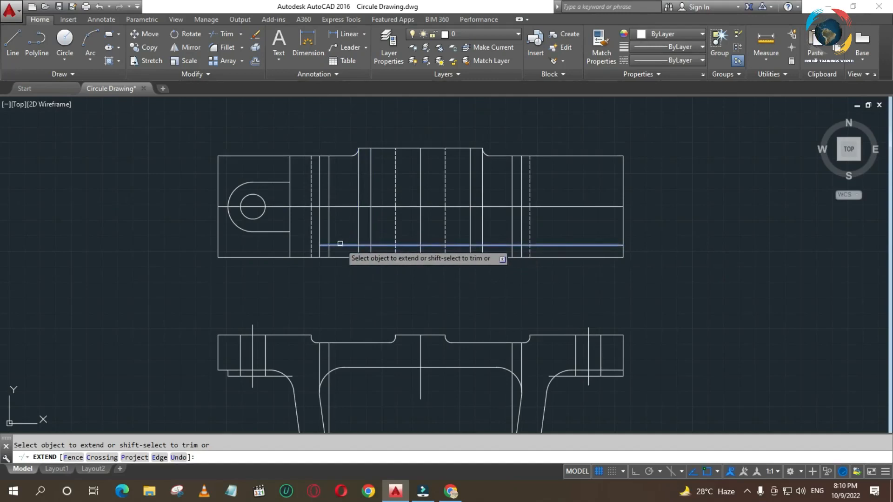
left_click(340, 243)
key("Escape")
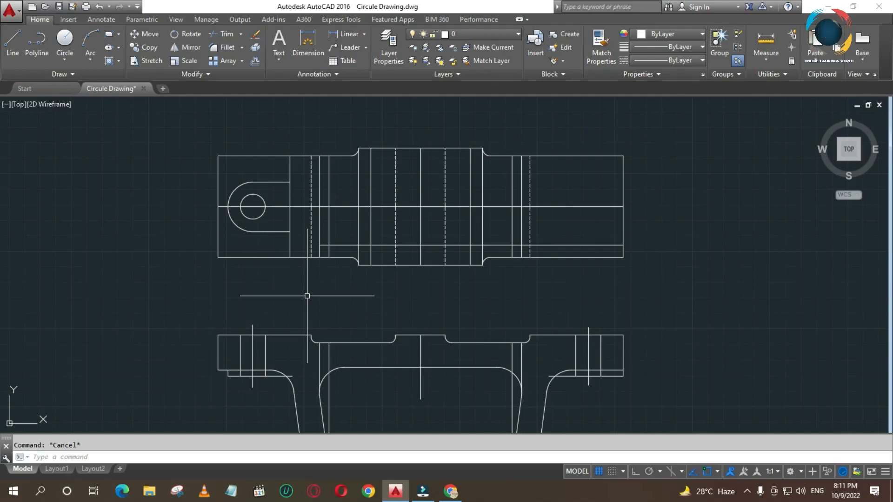
Fillet both corners between the extended horizontal line and the two outer window projection lines with radius 20
type("f")
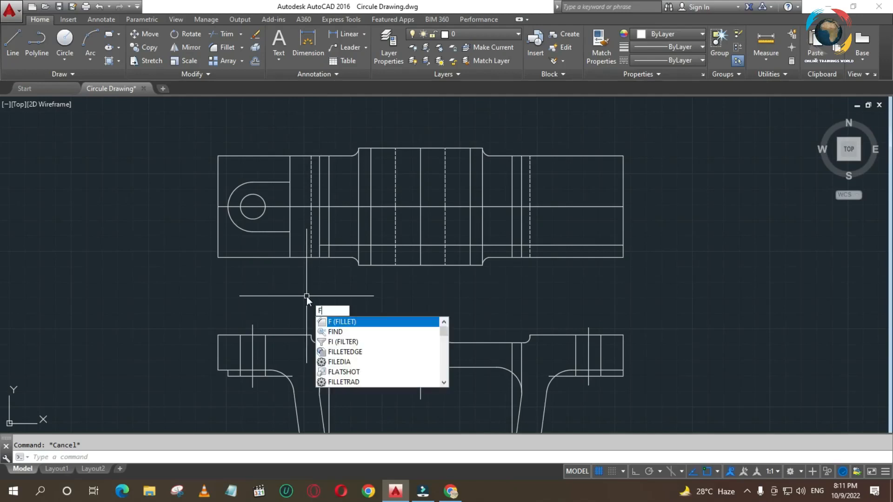
key("Return")
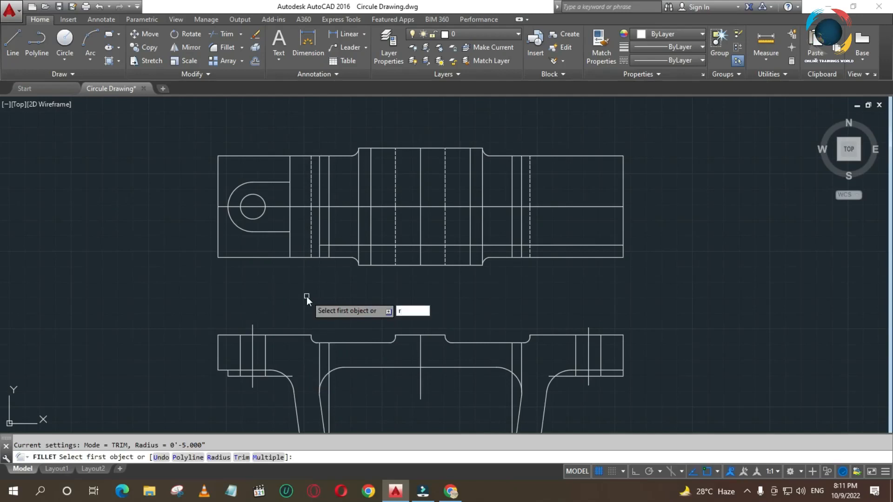
key("Return")
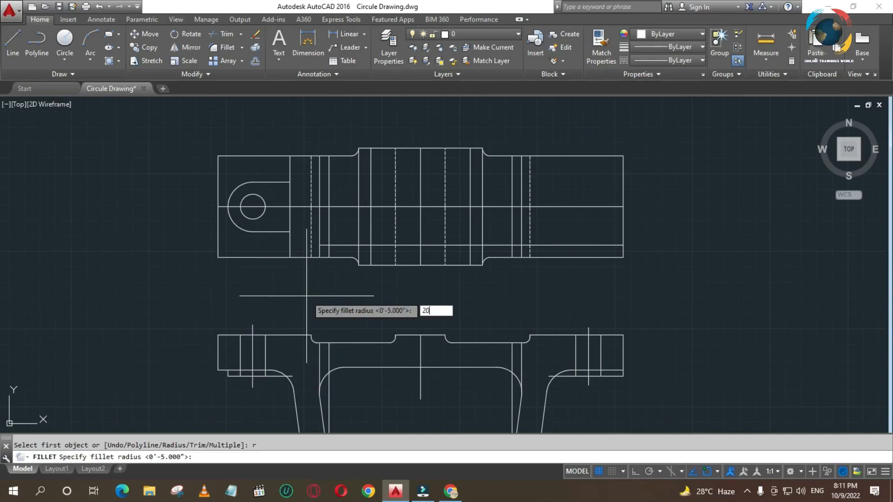
type("20")
key("Return")
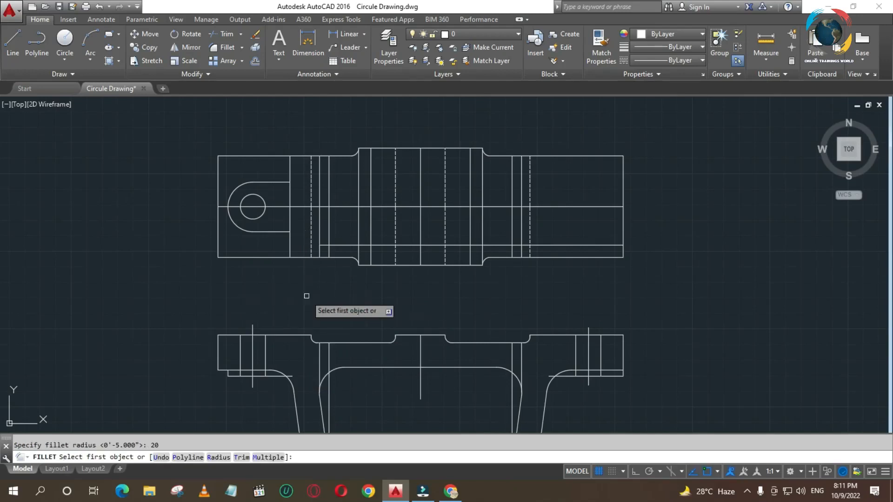
left_click(319, 226)
left_click(340, 245)
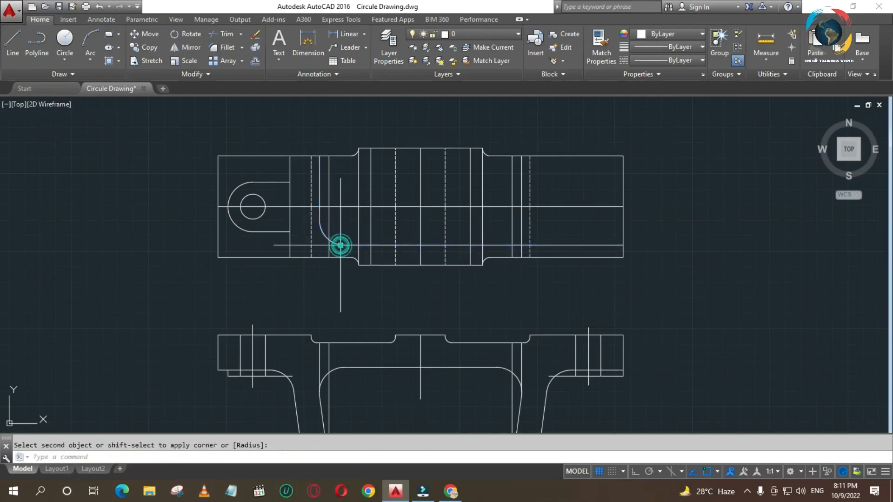
key("Return")
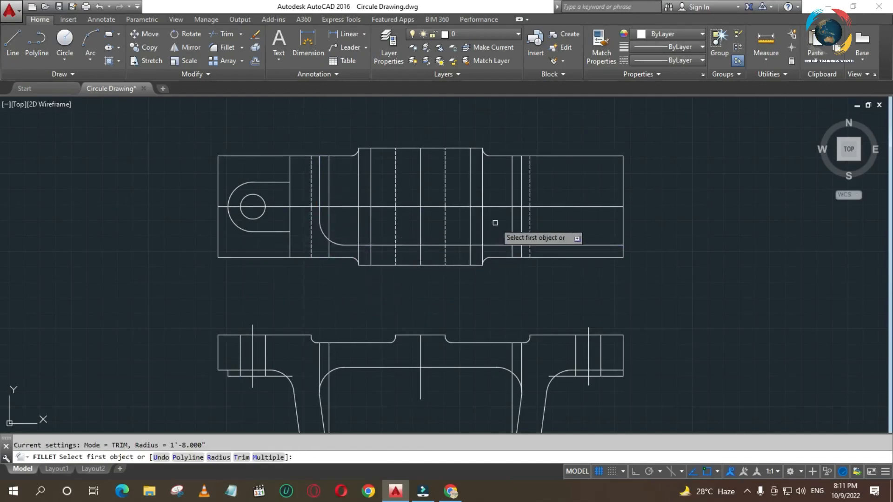
left_click(522, 228)
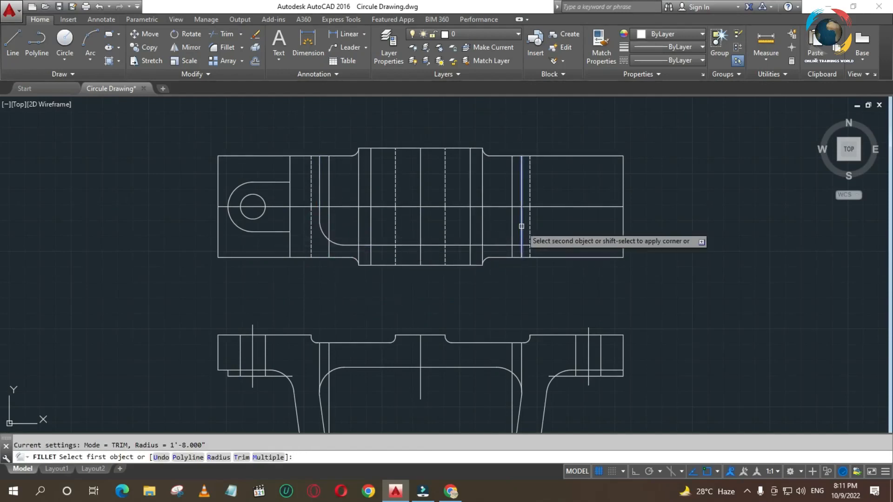
left_click(506, 244)
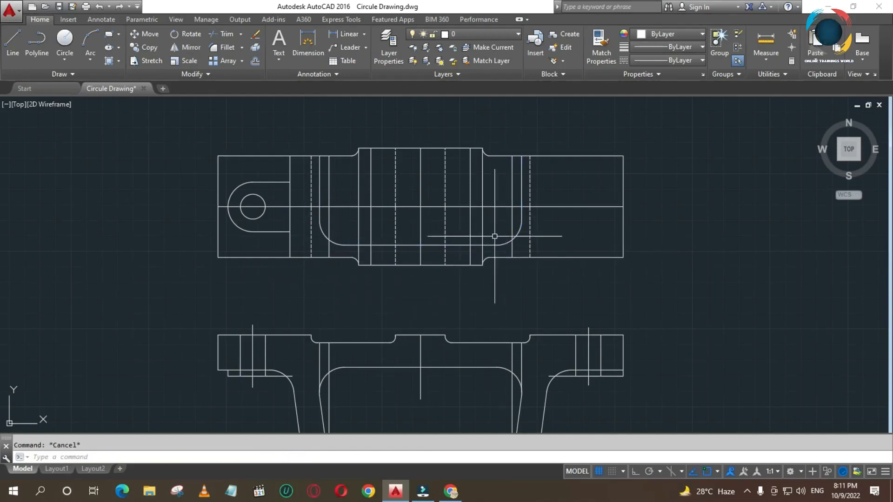
Set the linetype of the filleted U-shaped window outline in the upper view to HIDDEN
left_click(521, 215)
left_click(512, 239)
left_click(475, 245)
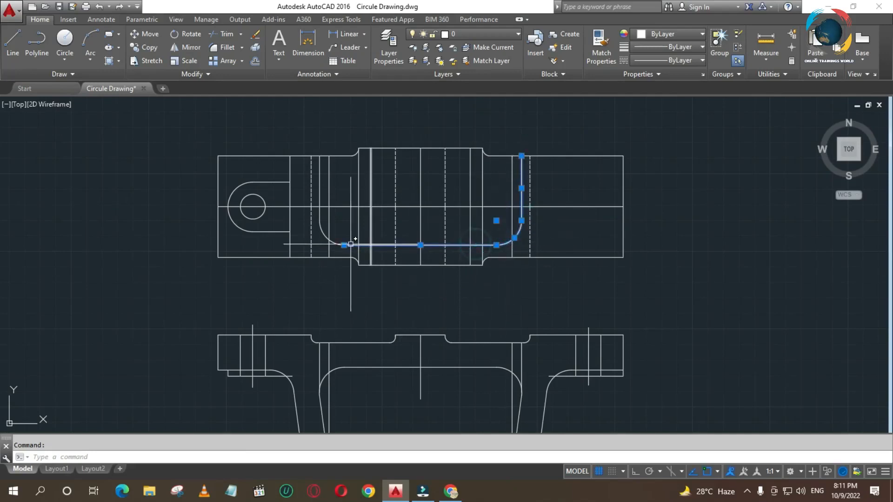
left_click(328, 238)
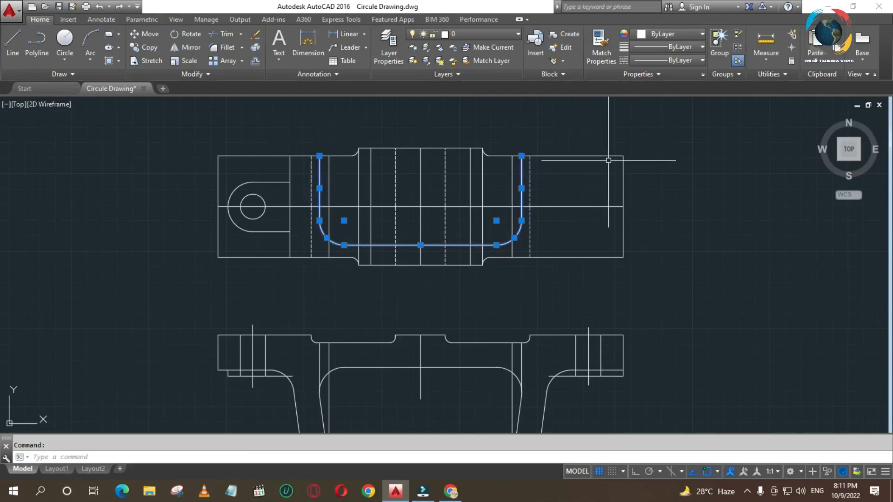
left_click(675, 63)
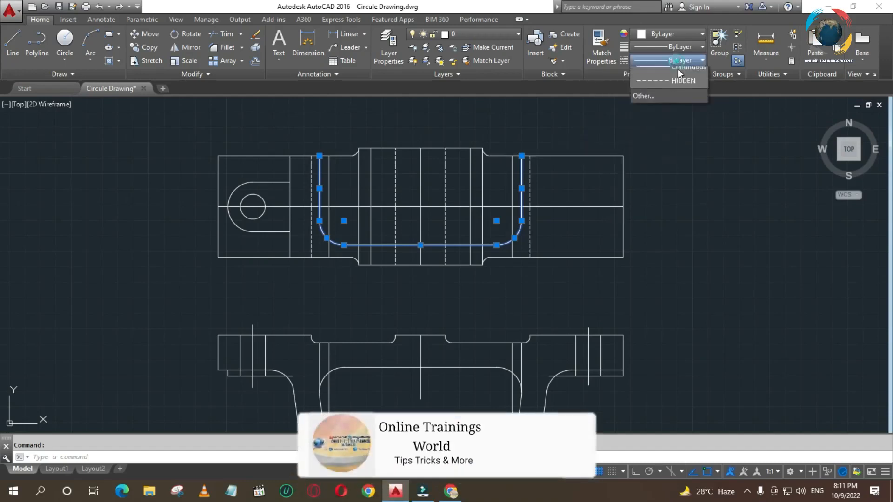
left_click(672, 131)
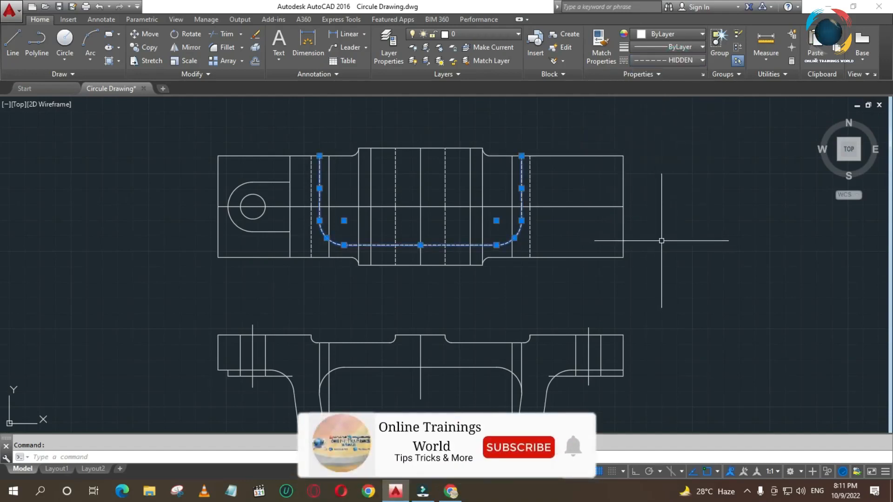
key("Escape")
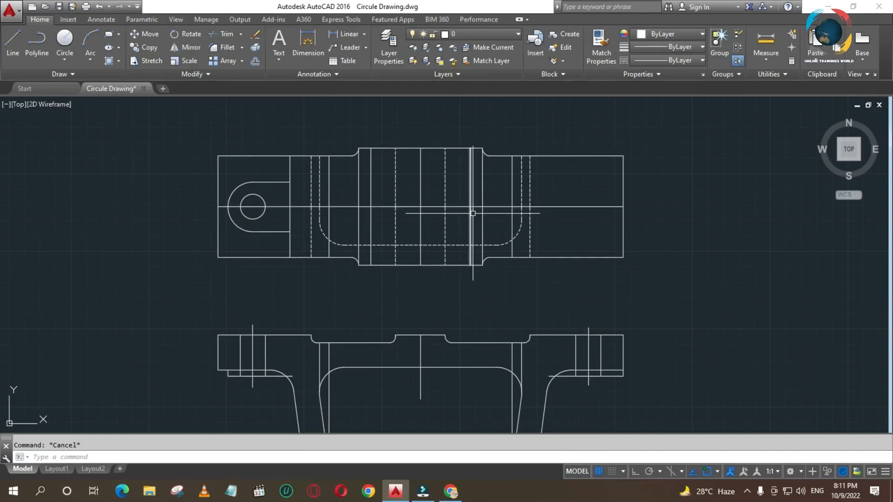
Draw a circle of diameter 10 at the intersection of the upper view's two centre lines
scroll(474, 210, "down", 2)
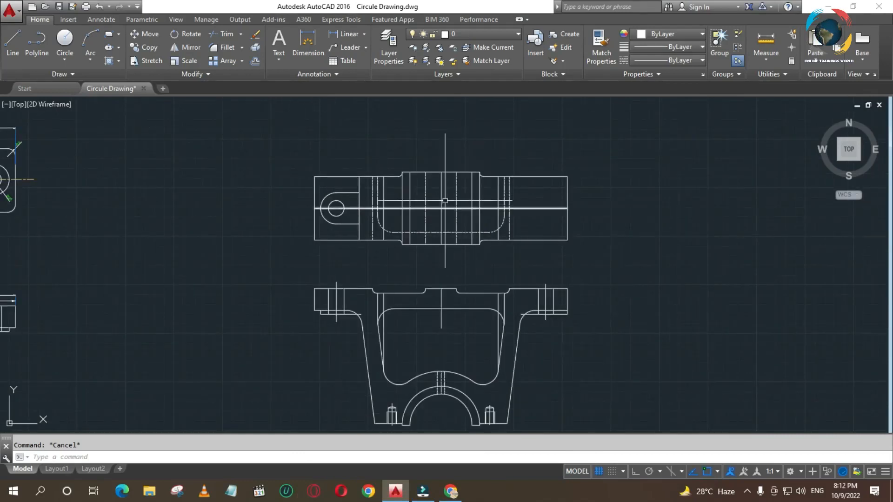
scroll(442, 213, "up", 2)
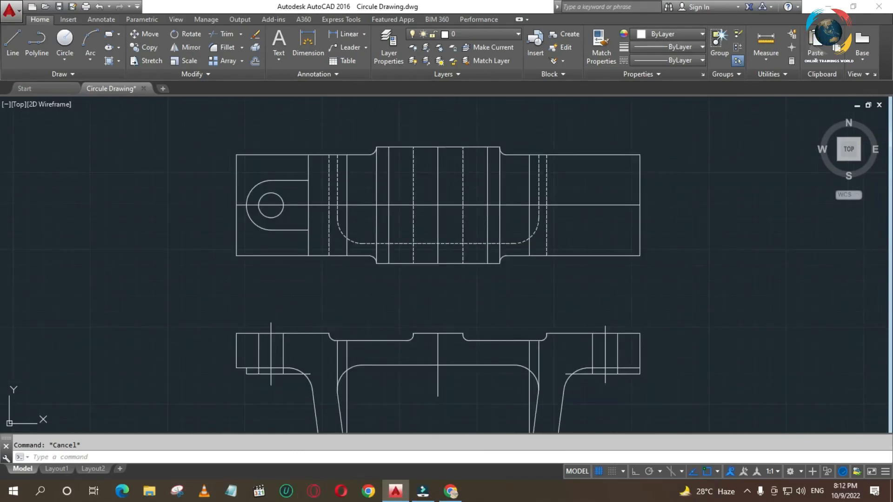
scroll(431, 223, "down", 3)
scroll(431, 222, "up", 3)
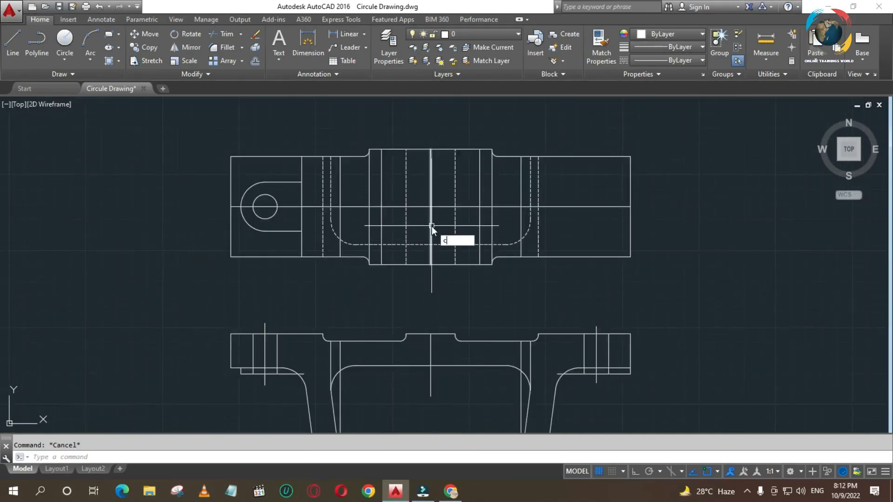
key("Return")
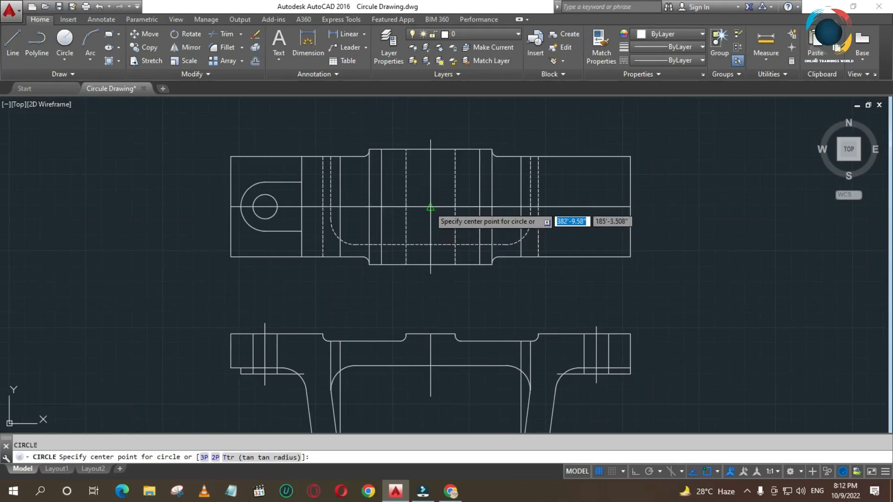
left_click(430, 207)
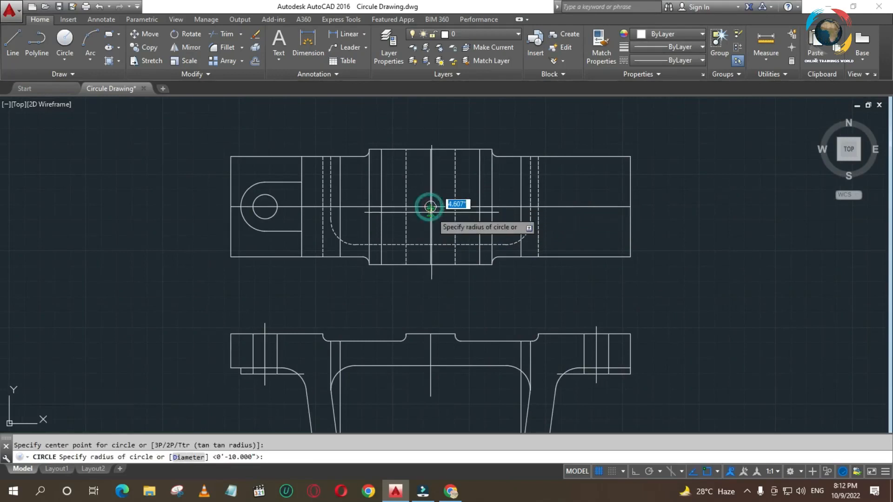
type("d")
key("Return")
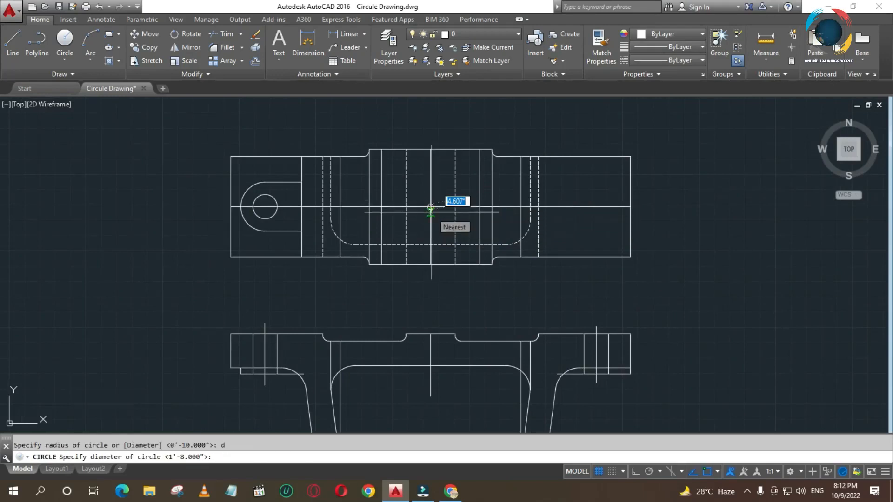
key("Return")
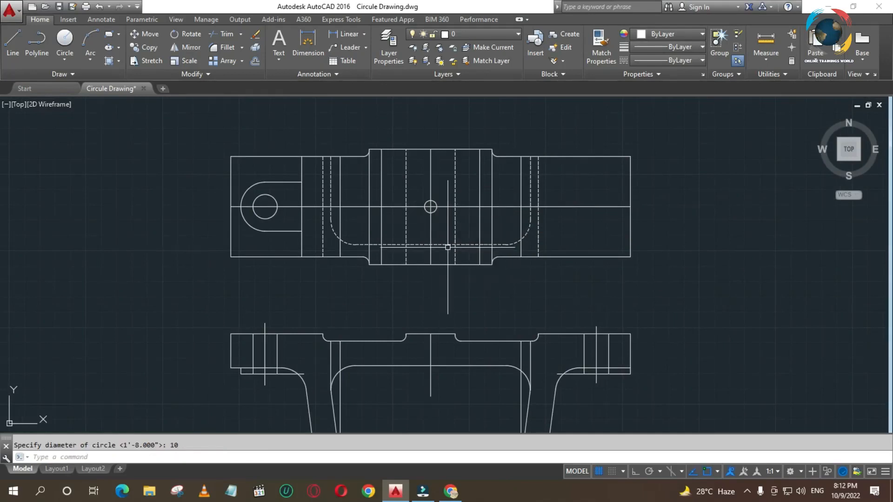
Delete the two inner vertical window projection lines from the upper view, inside the hidden U-shaped outline
scroll(435, 223, "down", 1)
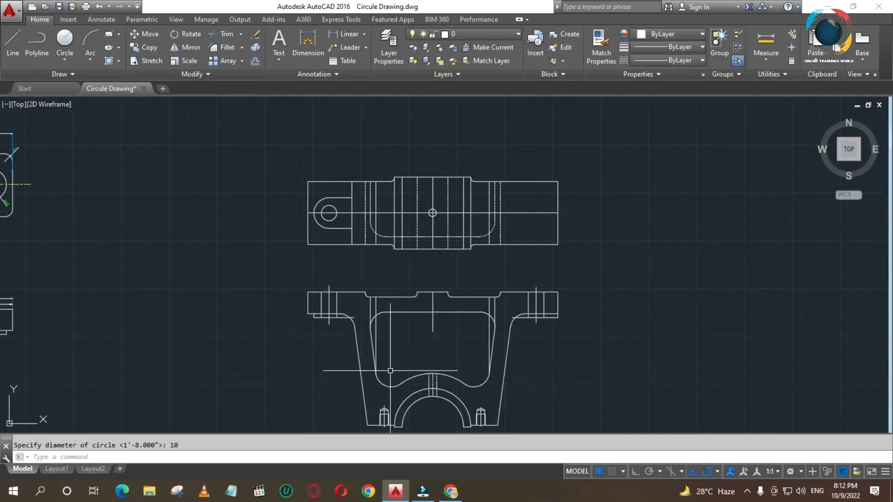
left_click(376, 215)
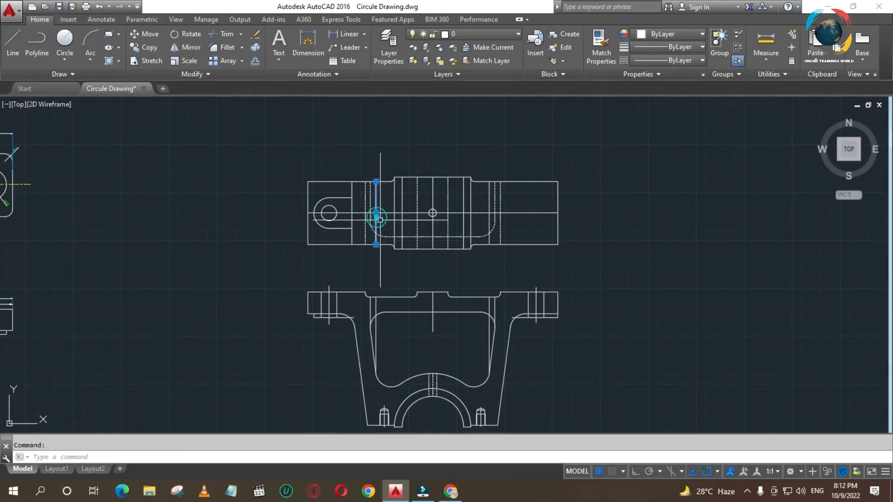
left_click(489, 220)
key("Escape")
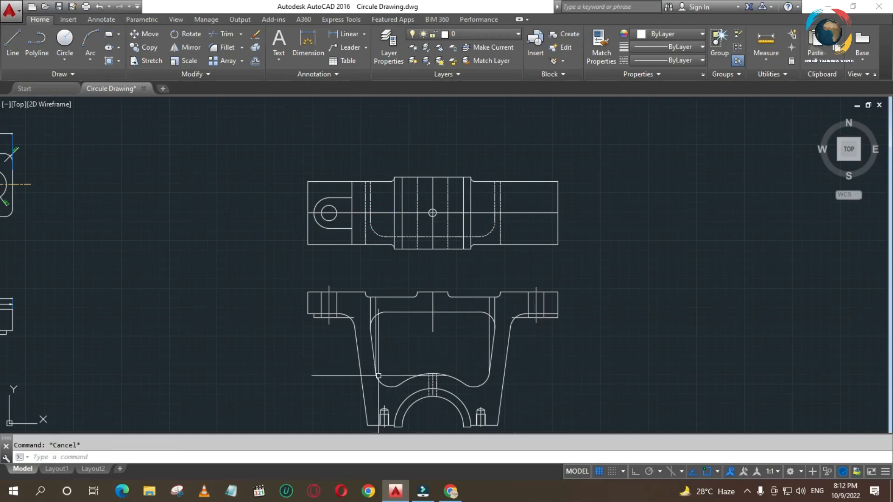
Try to project a ray upward from the top of the left bolt hole's centre line in the front view
key("Return")
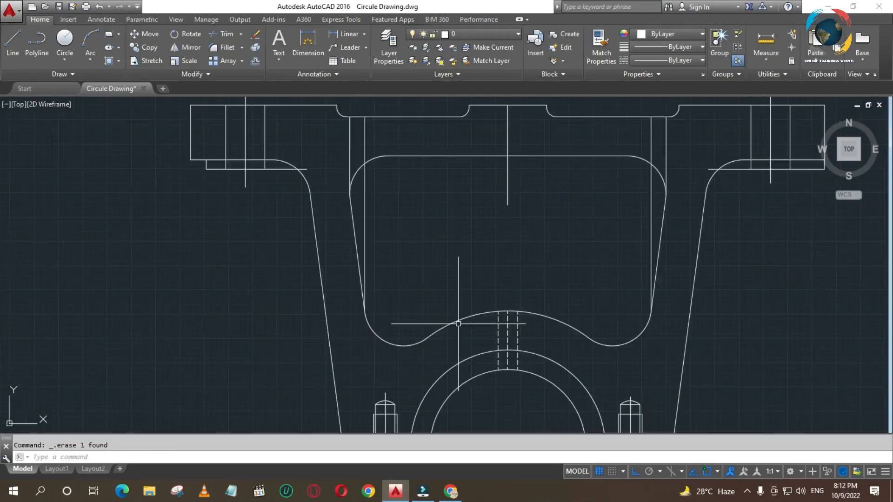
type("ray")
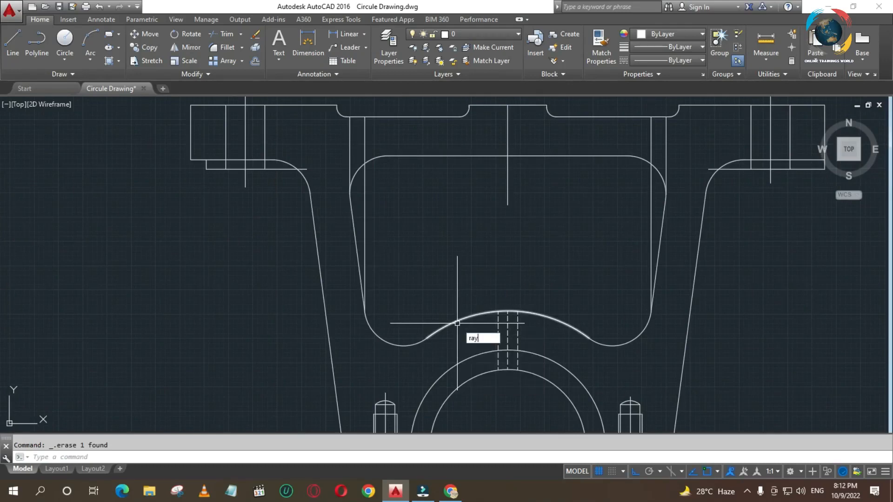
key("Return")
left_click(385, 396)
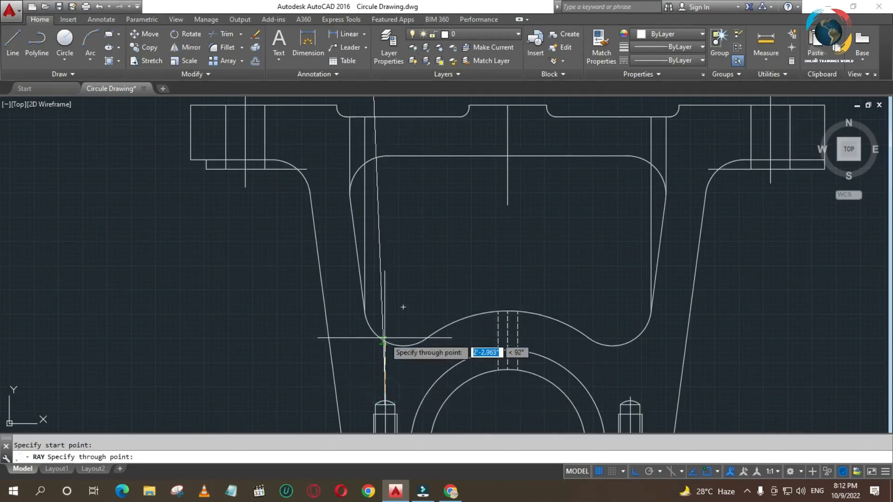
left_click(384, 339)
key("Escape")
left_click(385, 296)
key("Delete")
Project a vertical ray from the front view's left bolt-hole centre line up through the upper view
type("ray")
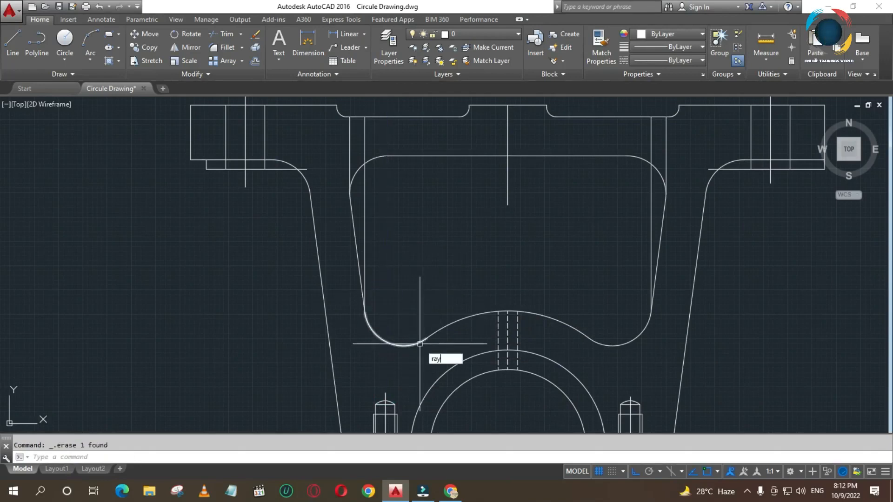
key("Return")
left_click(384, 394)
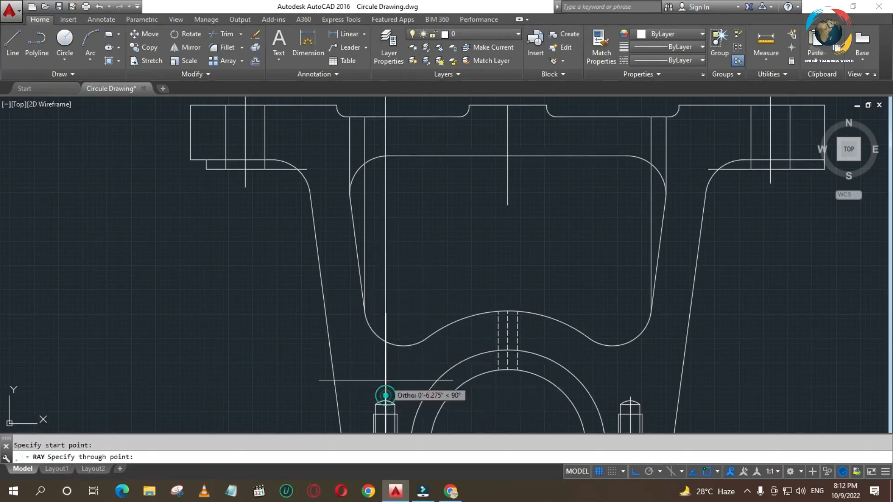
key("Escape")
scroll(460, 314, "down", 5)
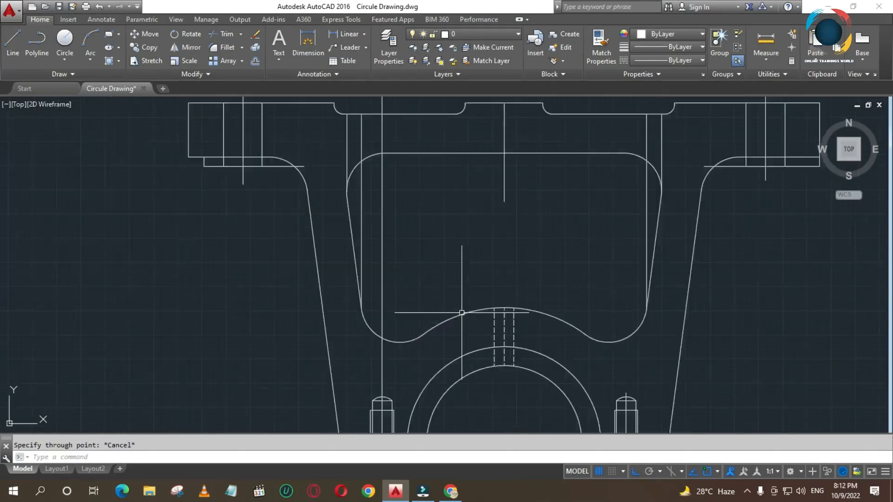
scroll(443, 246, "up", 4)
key("Escape")
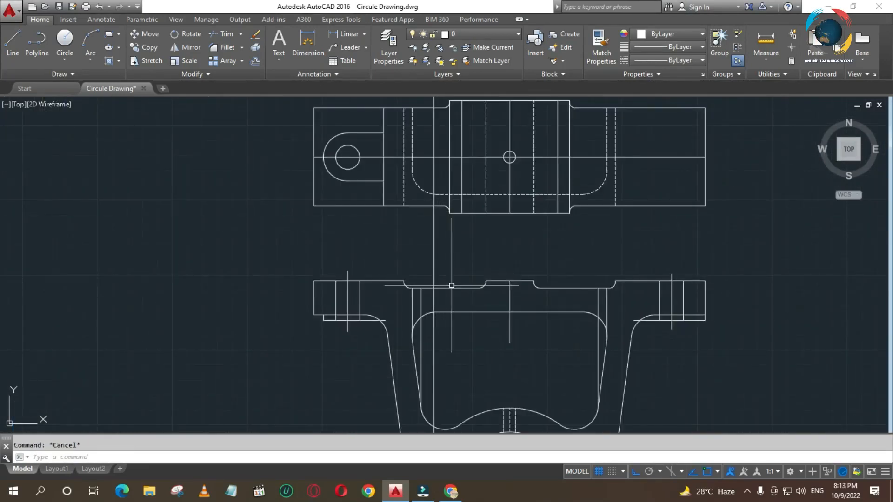
Draw a circle of diameter 10 where the projected ray crosses the upper view's horizontal centre line
key("Return")
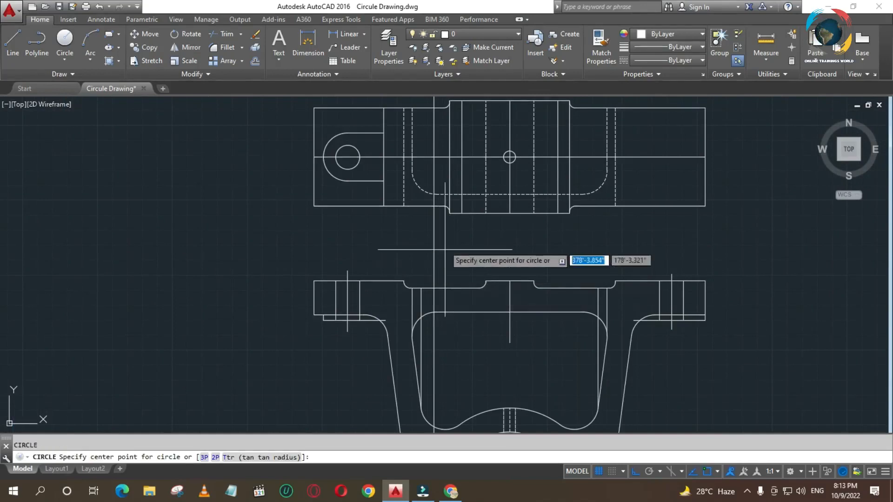
left_click(436, 157)
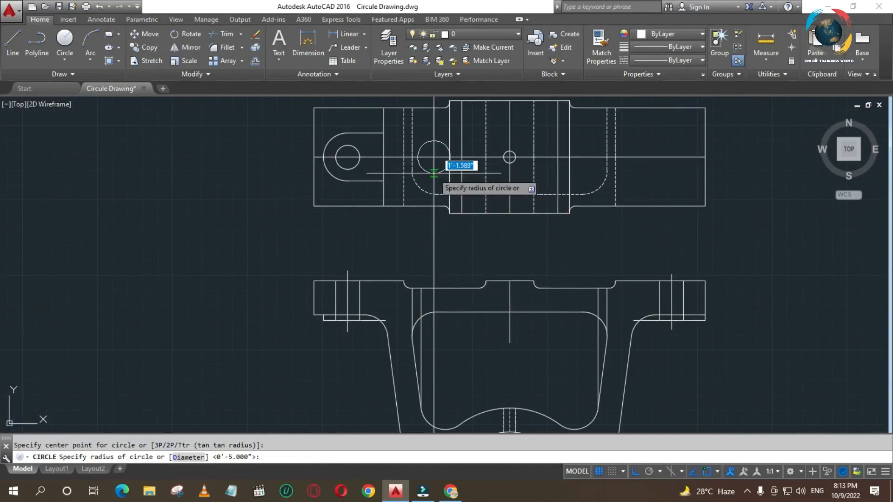
type("d")
key("Return")
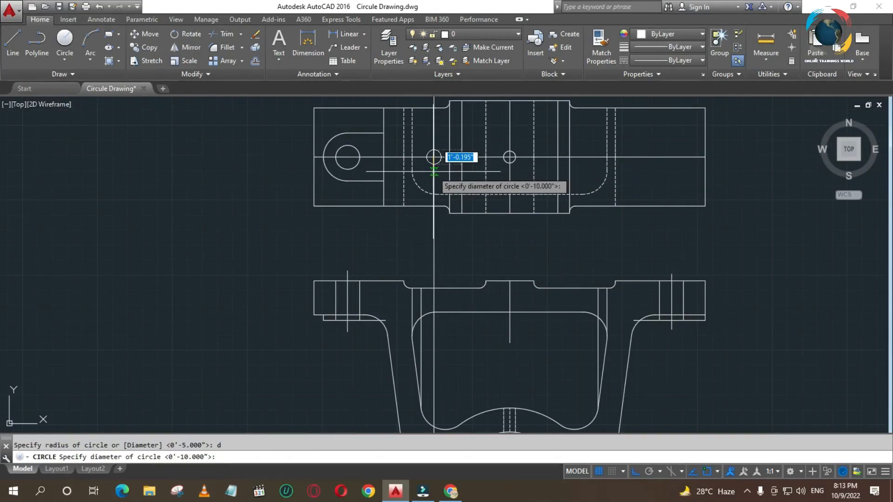
type("10")
key("Return")
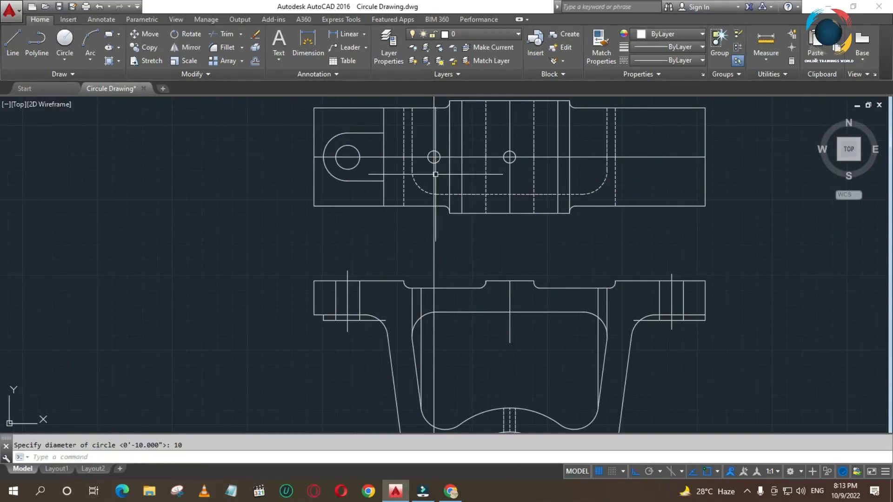
type("c")
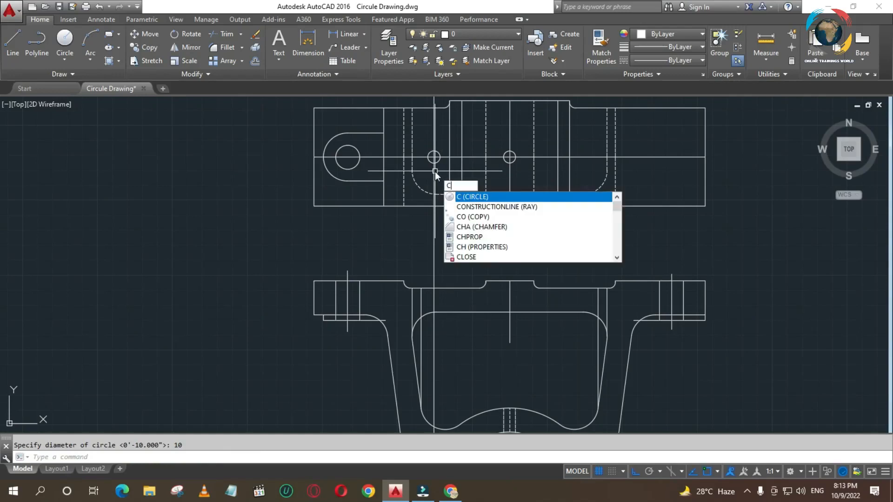
key("Return")
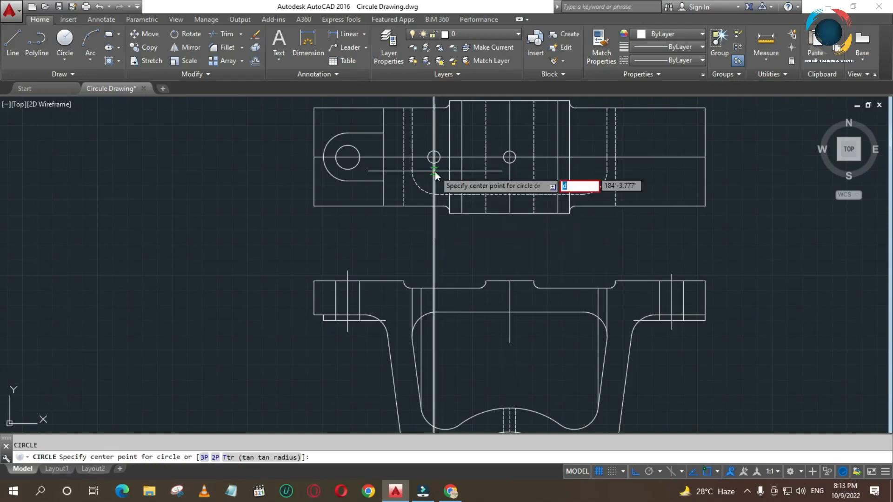
key("Escape")
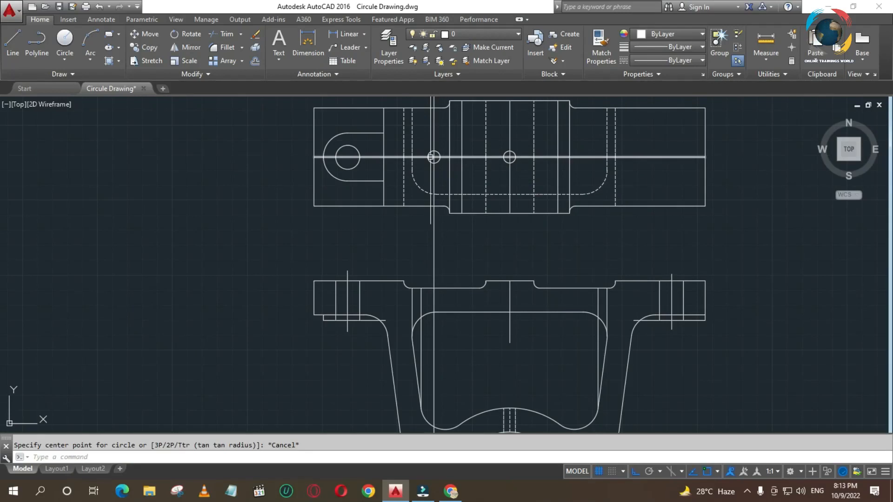
Draw a circle of diameter 11 concentric with the left bolt-hole circle in the upper view
key("Return")
left_click(433, 157)
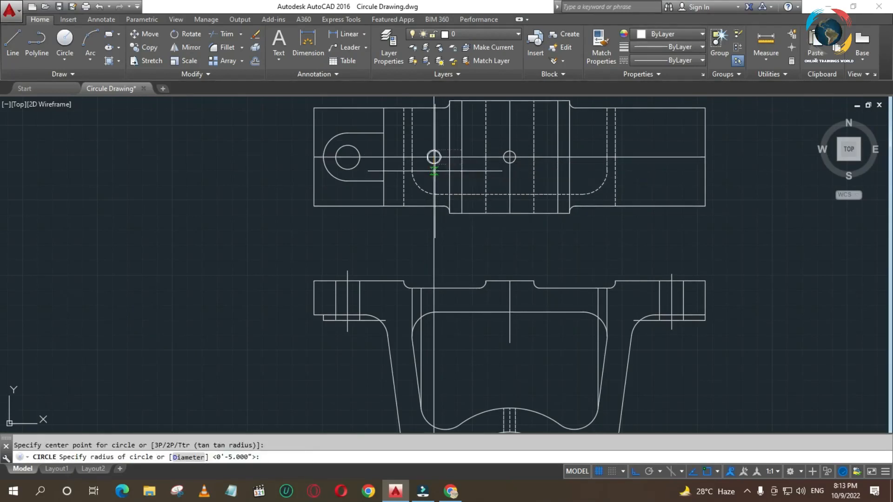
type("d")
key("Return")
type("11")
key("Return")
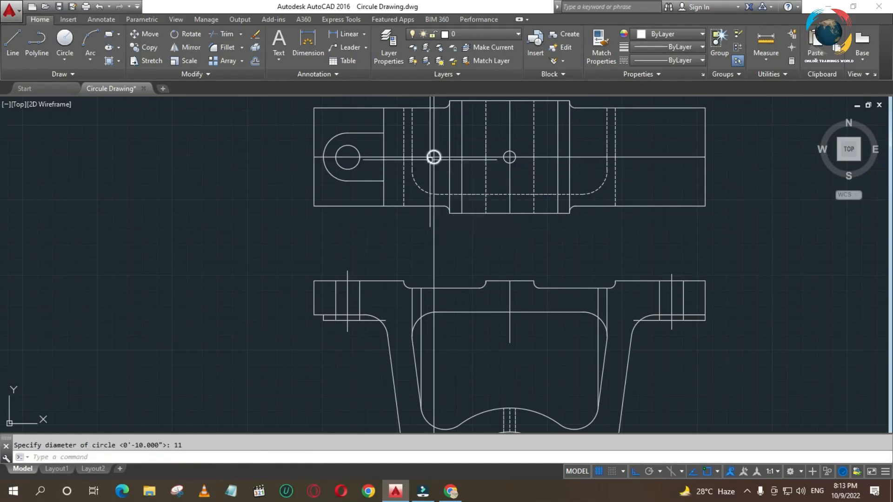
scroll(433, 158, "up", 4)
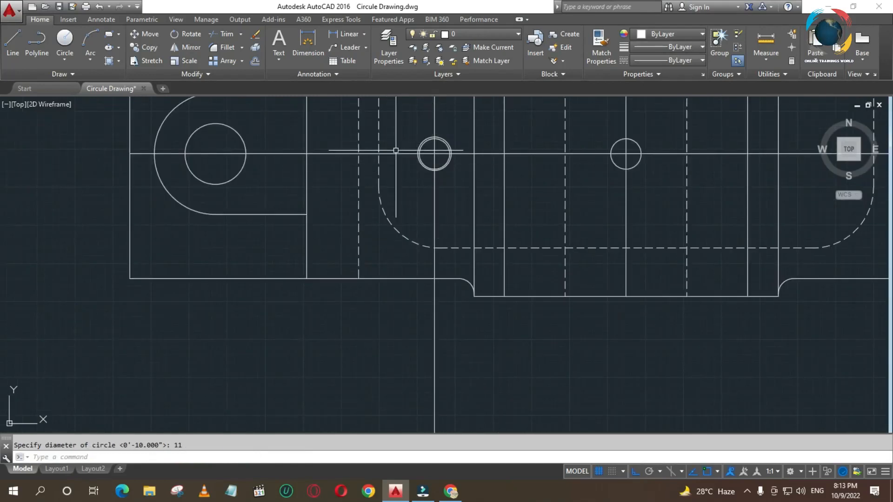
left_click(256, 38)
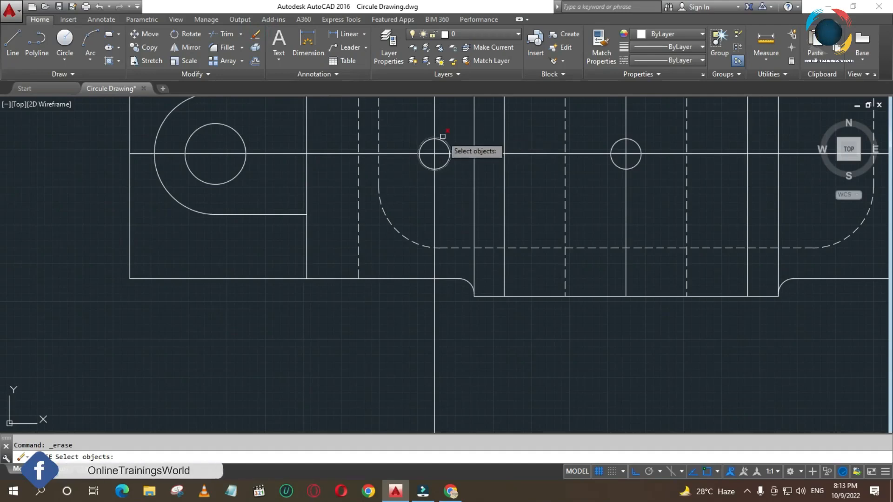
scroll(443, 137, "up", 5)
left_click(423, 146)
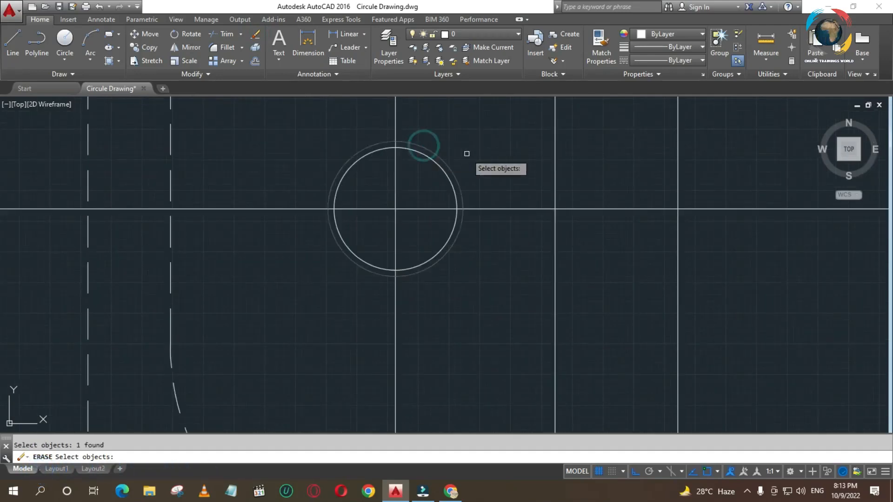
key("Escape")
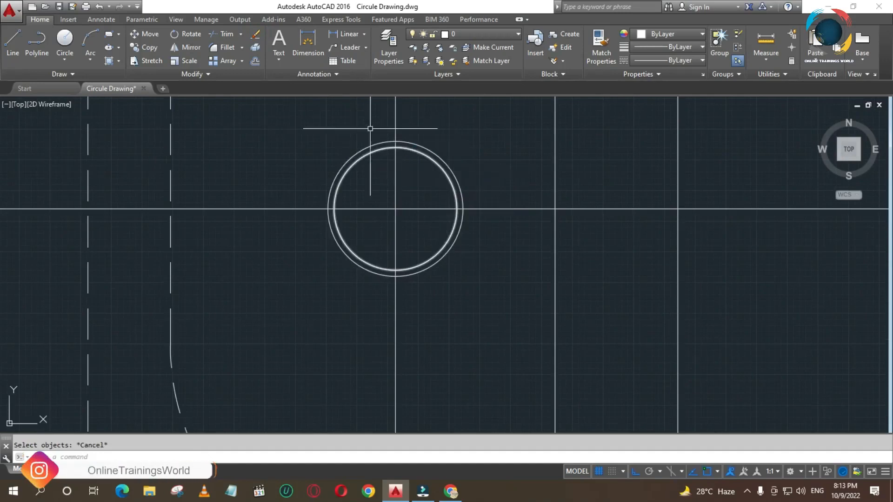
Trim away the upper-right quarter of the outer 11-diameter circle to form the bolt hole's thread arc
left_click(224, 36)
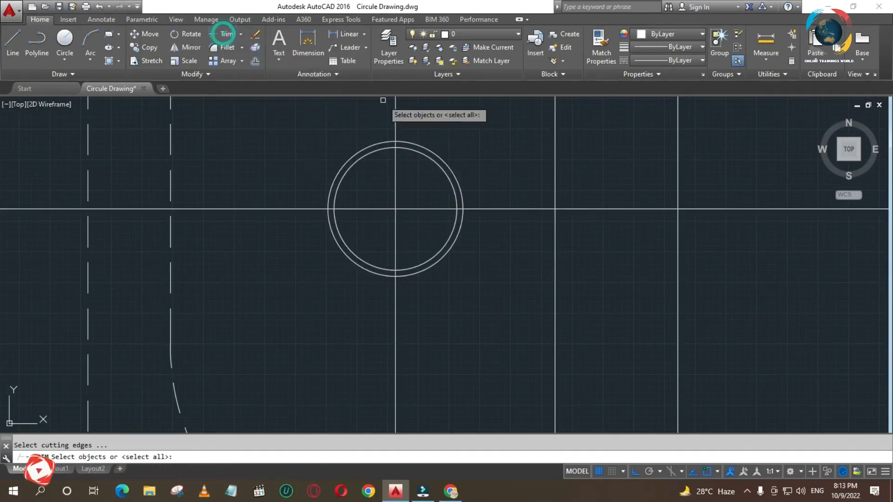
key("Return")
left_click(433, 151)
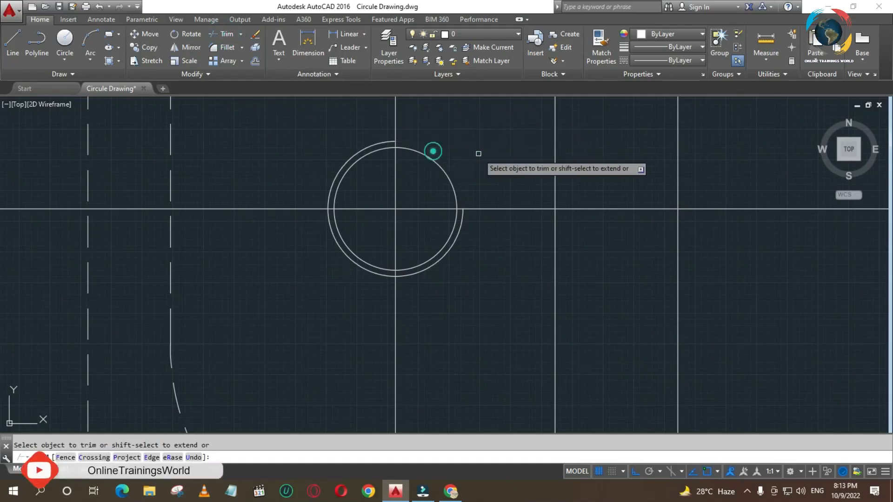
key("Escape")
scroll(428, 215, "down", 8)
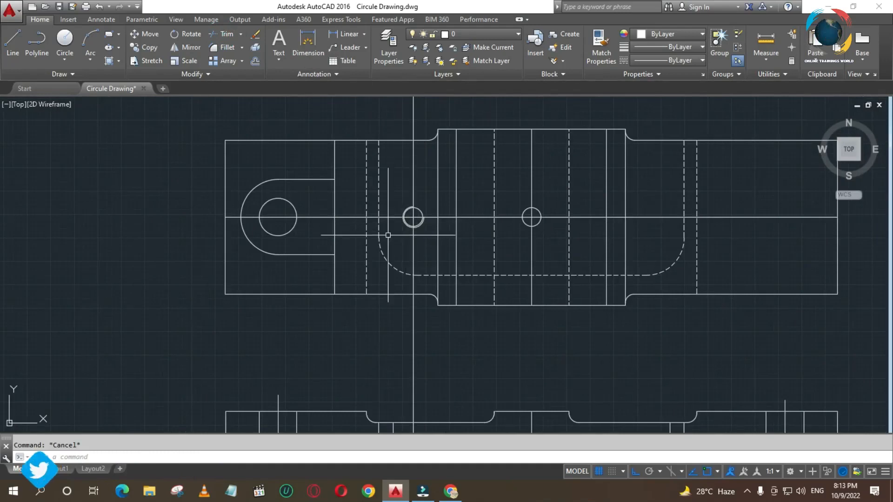
Mirror the upper view's left lug outline, its hole and the adjacent vertical edge across the vertical centre line, keeping the originals
scroll(390, 235, "down", 2)
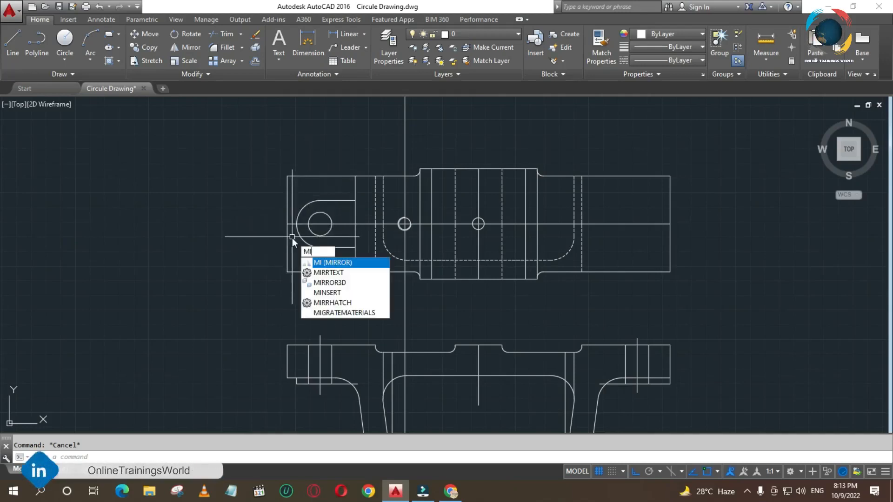
key("Return")
left_click(355, 241)
left_click(349, 245)
left_click(339, 250)
left_click(328, 232)
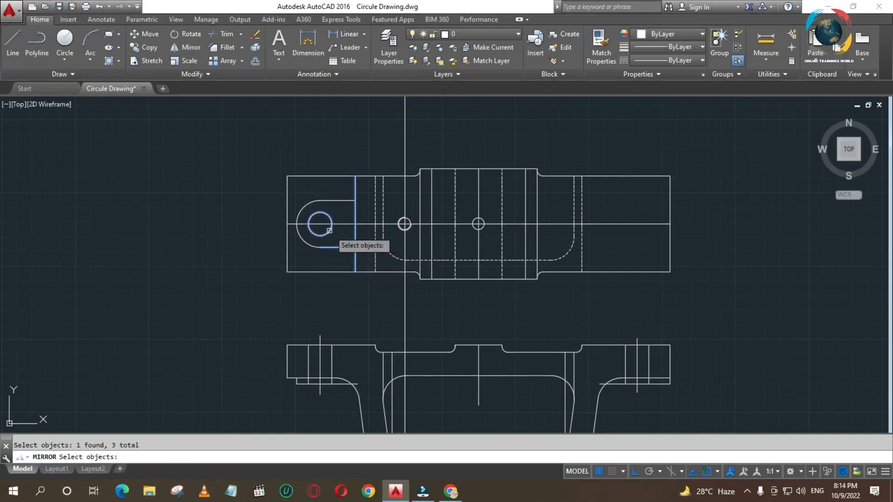
left_click(308, 244)
left_click(346, 202)
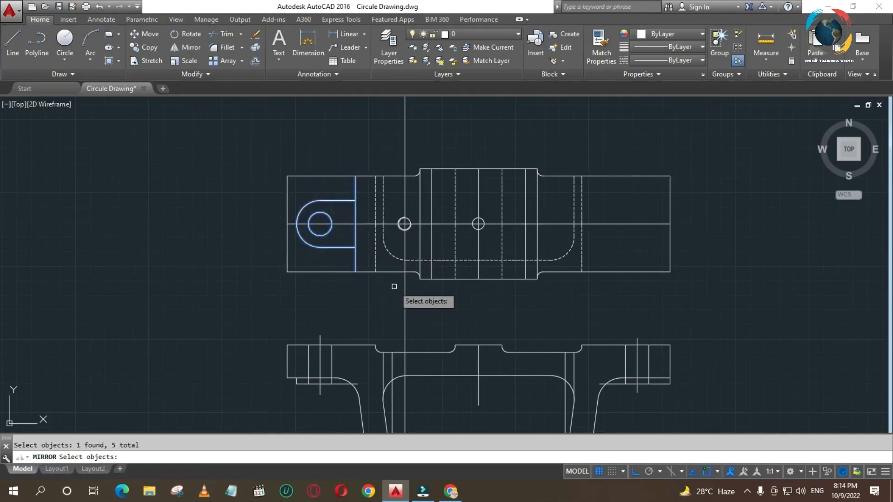
key("Return")
key("Return")
left_click(478, 279)
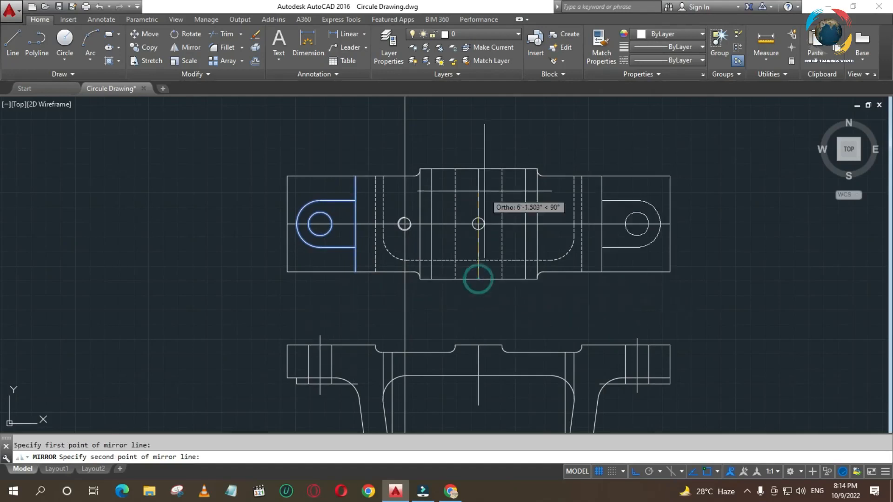
left_click(479, 170)
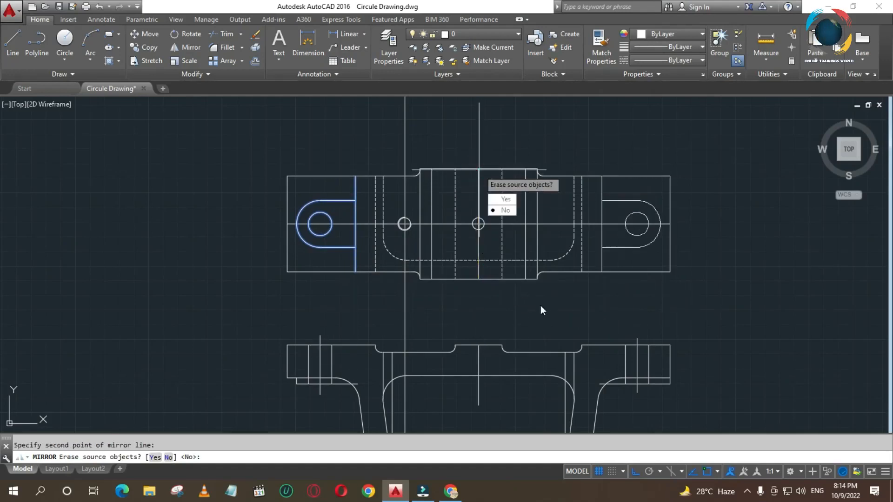
key("Return")
key("Escape")
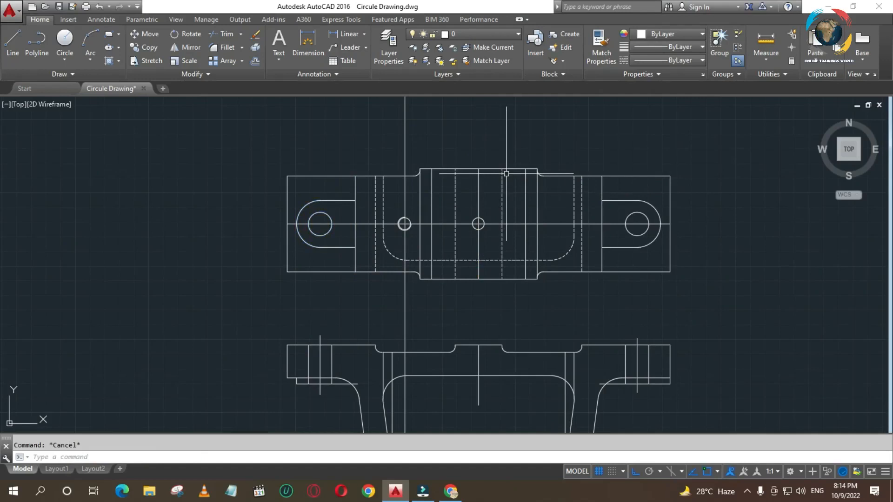
Project a vertical ray from the outermost point of the mirrored right lug down through the front view
key("Return")
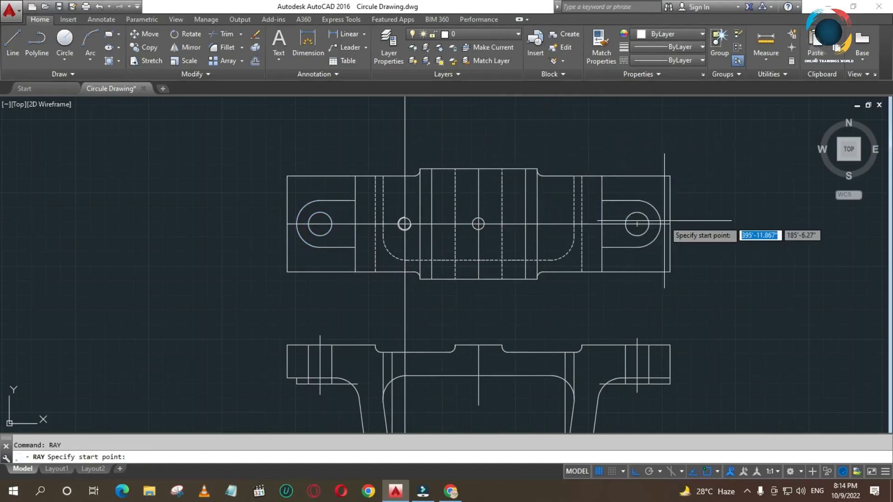
left_click(661, 224)
left_click(658, 279)
key("Escape")
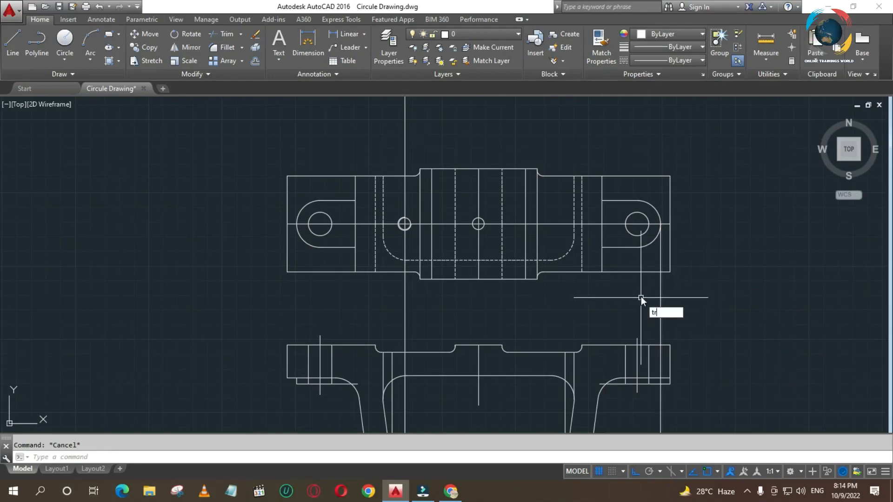
Trim the right flange's lower step in the front view back to the ray, removing the ray portions below and inside the flange
key("Return")
key("Return")
left_click(671, 380)
left_click(660, 400)
left_click(661, 366)
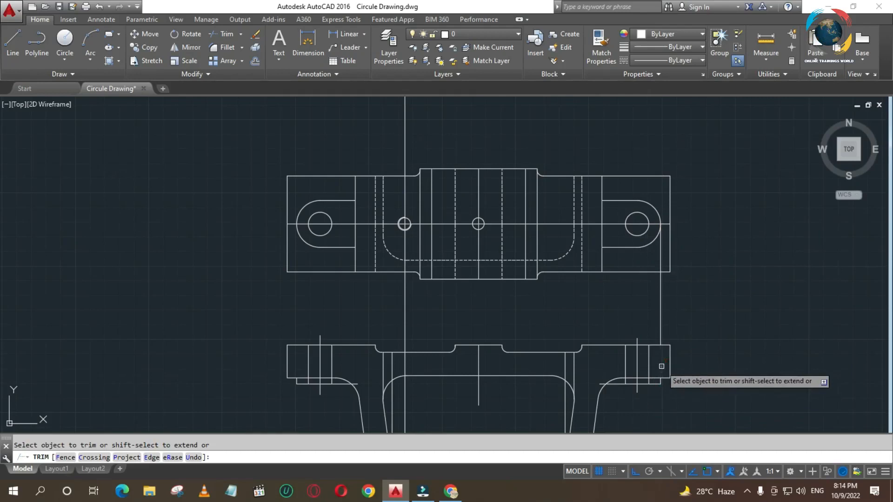
key("Escape")
Delete the leftover ray segment between the right lug in the upper view and the front-view flange
left_click(674, 319)
left_click(622, 338)
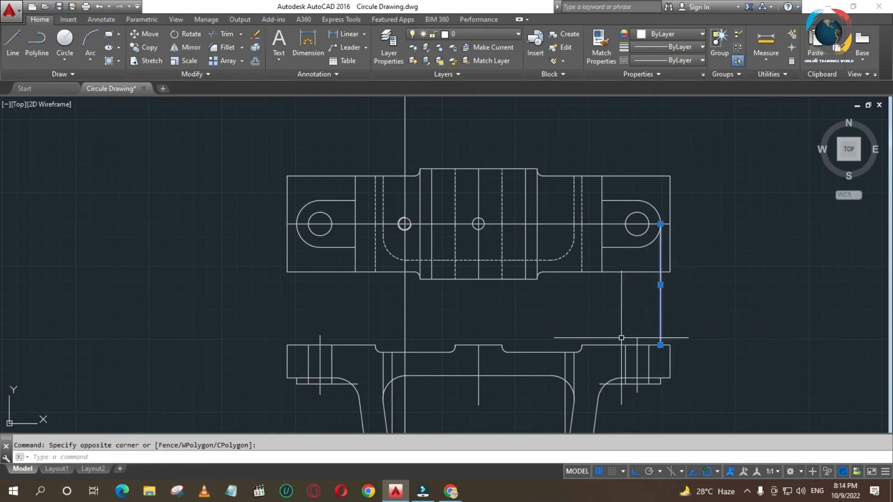
key("Delete")
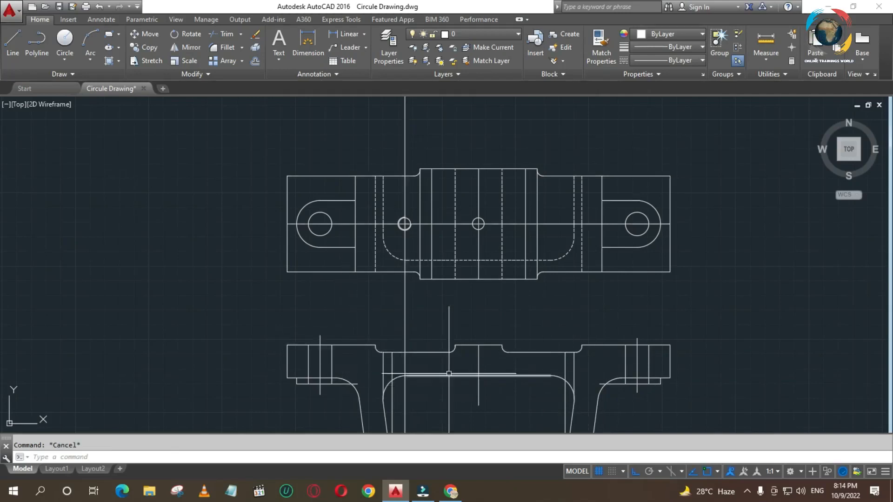
scroll(534, 279, "down", 2)
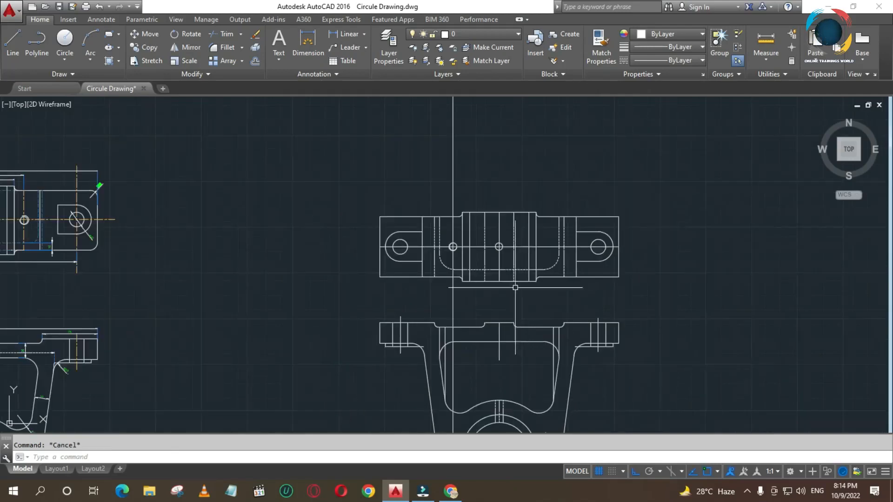
Delete the leftover vertical ray through the upper view's left bolt hole
left_click(453, 285)
key("Delete")
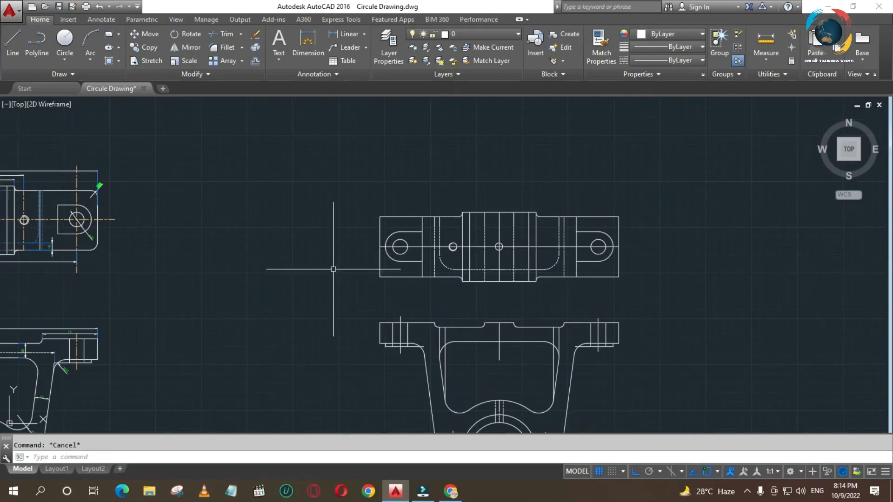
Fillet the upper-left outer corner of the bracket's upper view with a radius of 10
type("F")
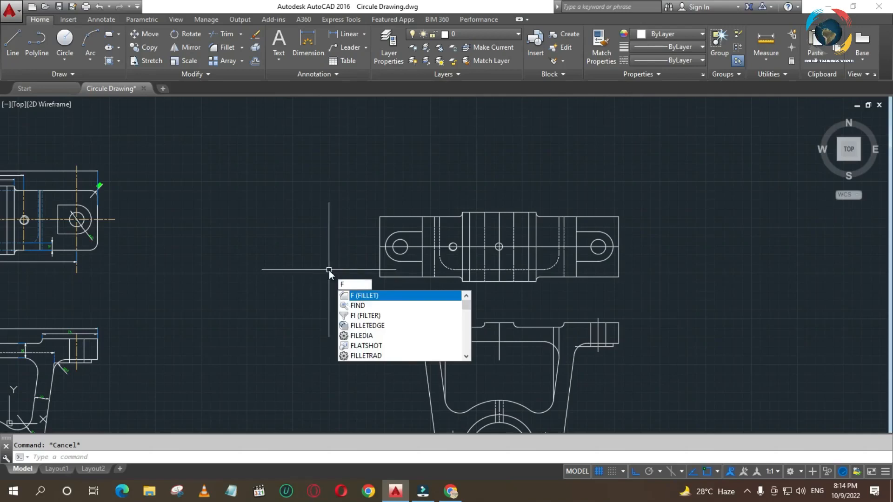
key("Return")
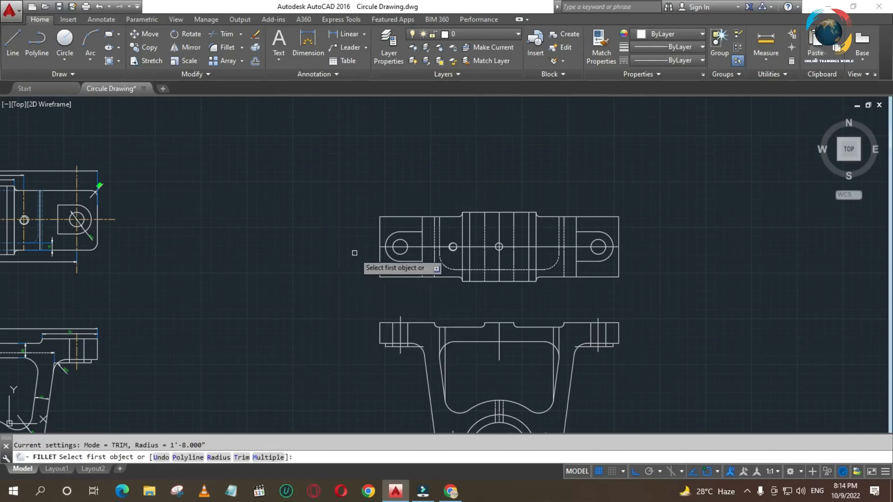
scroll(80, 191, "up", 6)
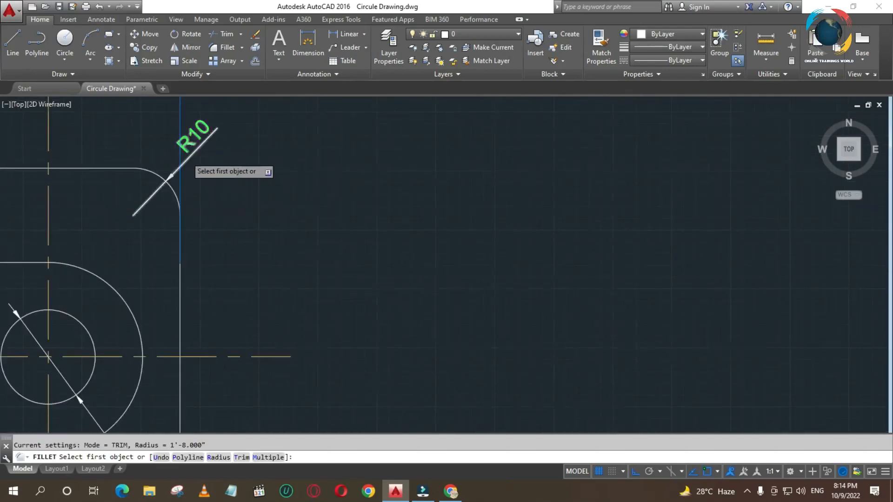
scroll(563, 184, "down", 6)
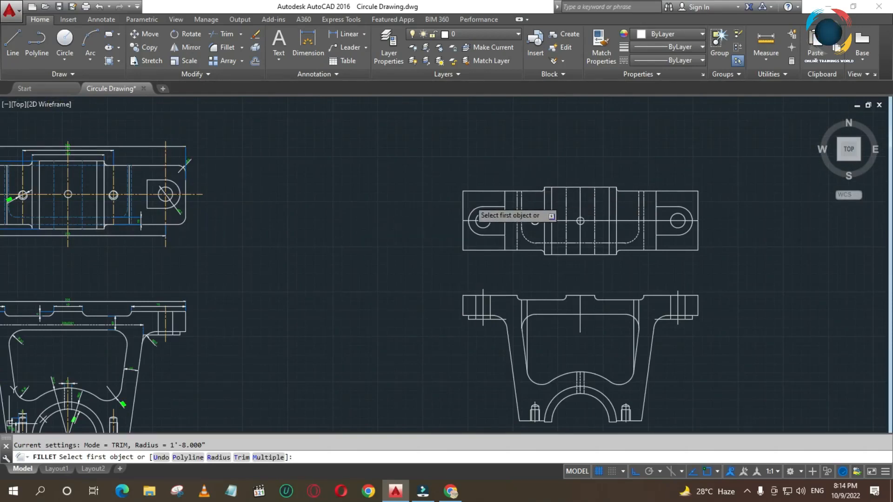
type("r")
key("Return")
type("10")
key("Return")
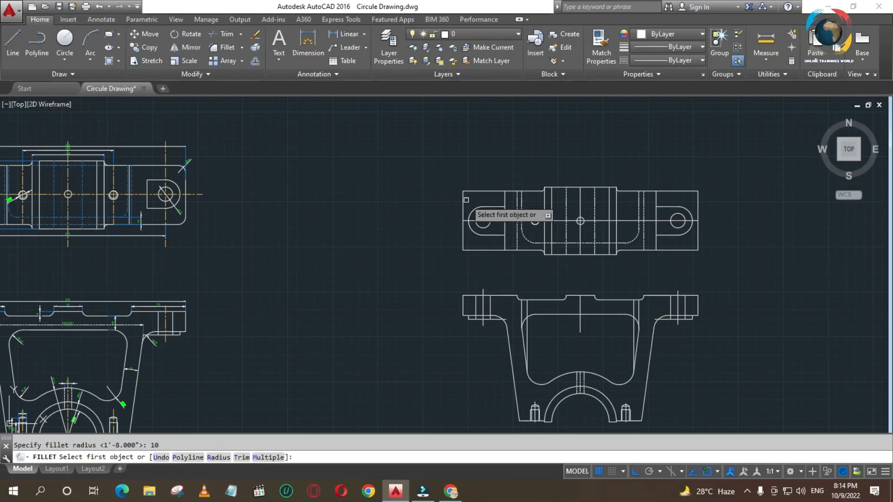
left_click(462, 198)
left_click(462, 198)
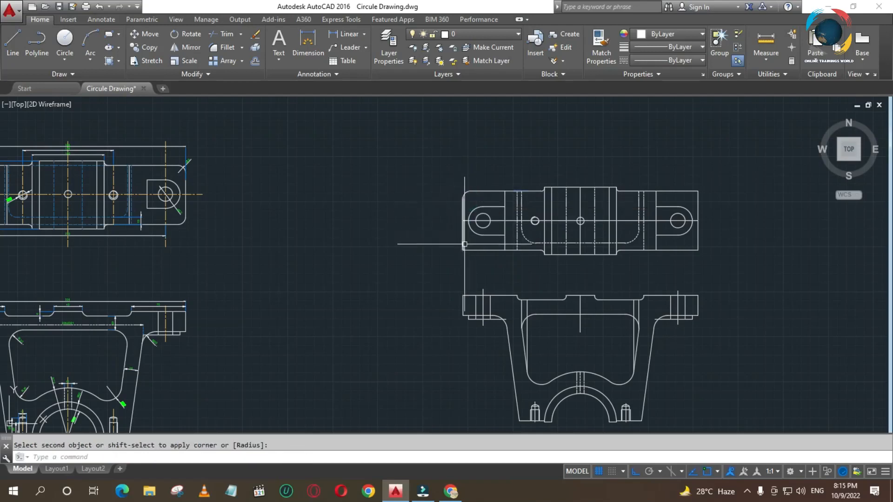
Fillet the remaining three outer corners of the upper view with the same radius
left_click(461, 243)
key("space")
left_click(462, 237)
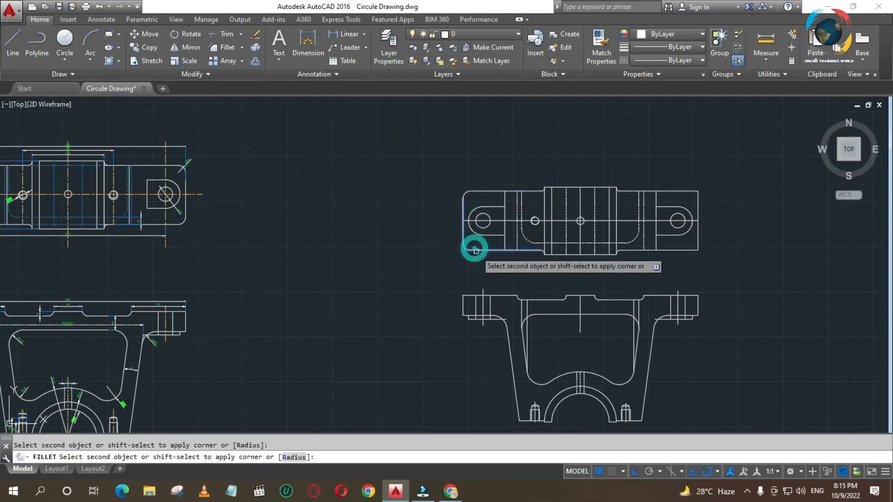
left_click(476, 251)
key("space")
left_click(684, 249)
left_click(697, 242)
key("space")
left_click(696, 209)
left_click(692, 191)
key("space")
key("Escape")
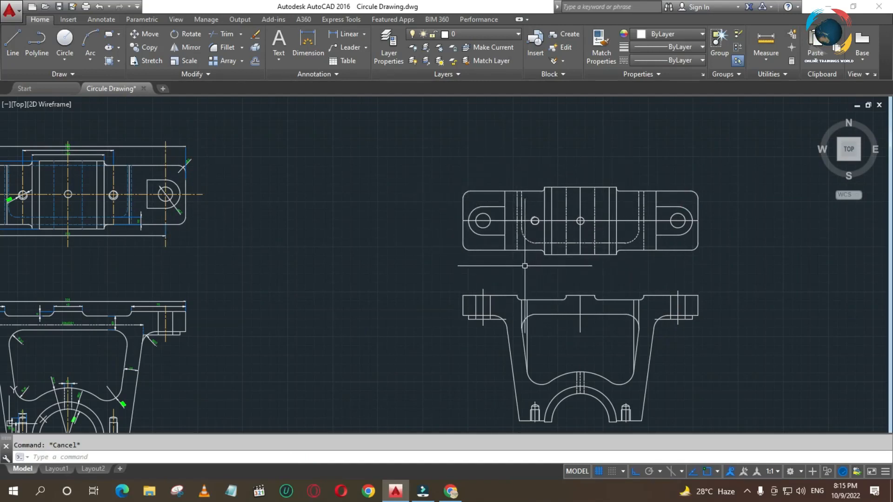
Draw a horizontal line across the central block, joining the fillet ends on the upper view's upper edge
type("l")
key("Return")
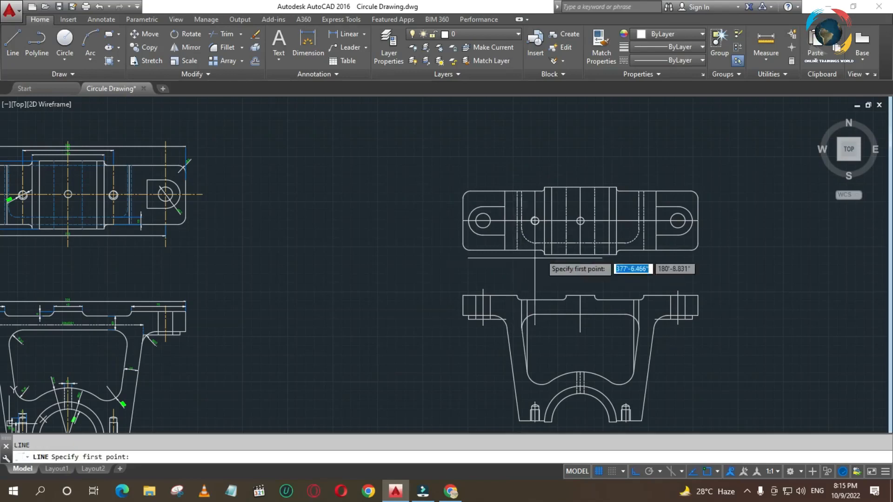
scroll(624, 191, "up", 8)
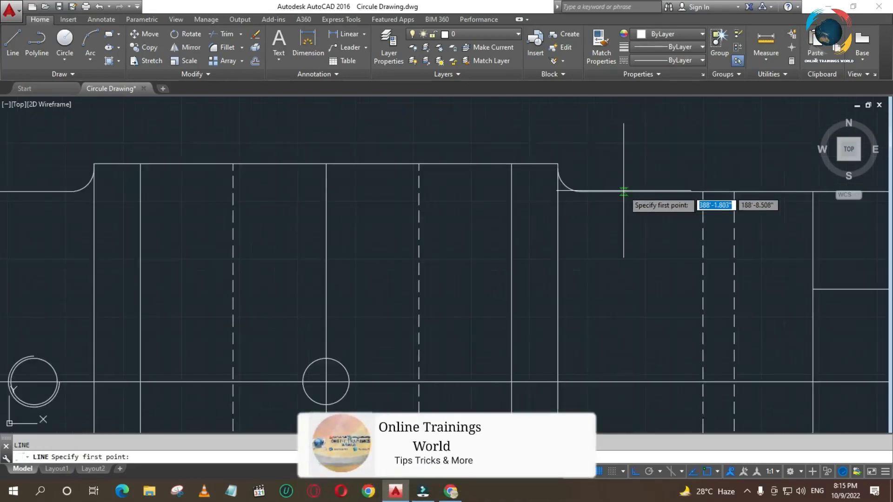
left_click(580, 191)
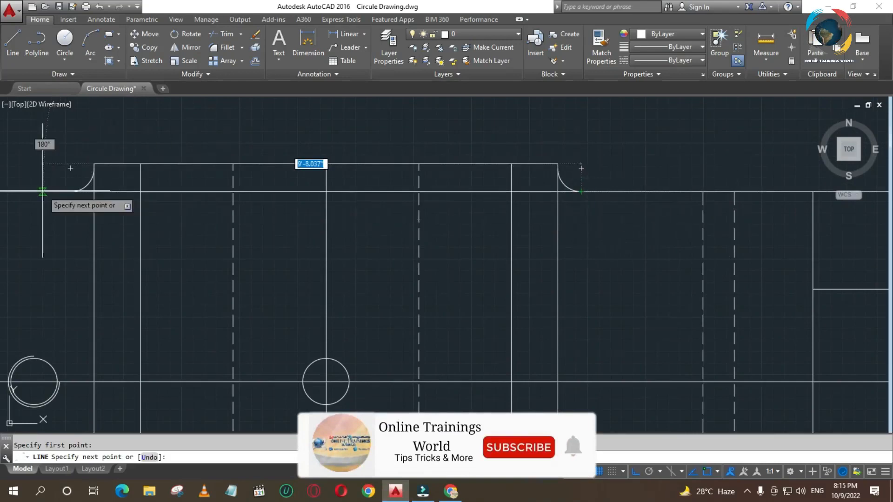
left_click(70, 191)
key("Return")
scroll(300, 242, "down", 2)
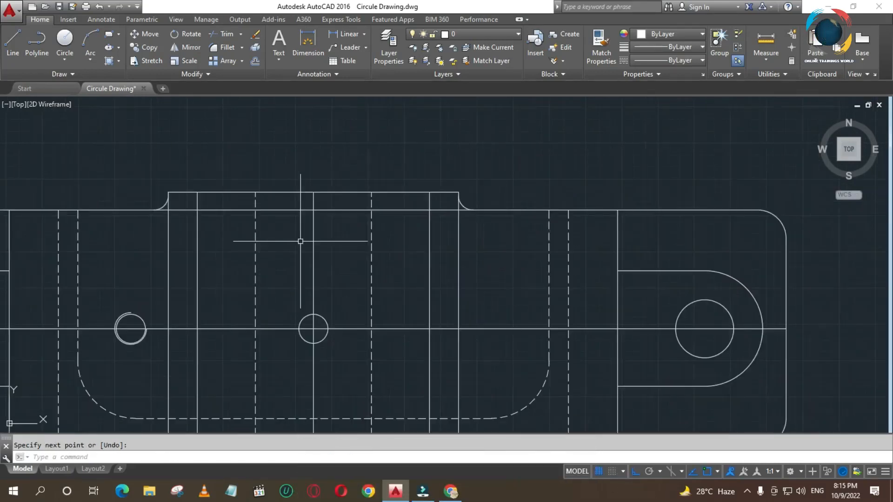
scroll(527, 168, "down", 2)
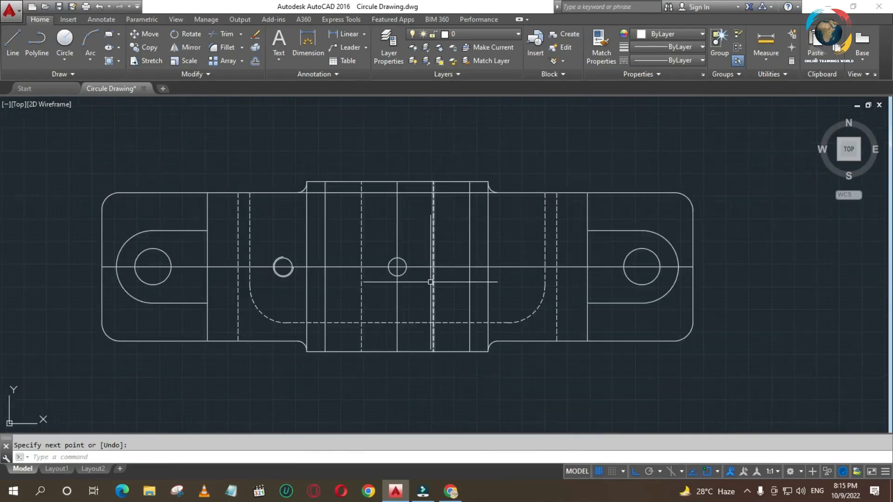
Draw a horizontal line across the central block, joining the fillet ends on the upper view's lower edge
scroll(397, 325, "up", 4)
key("Return")
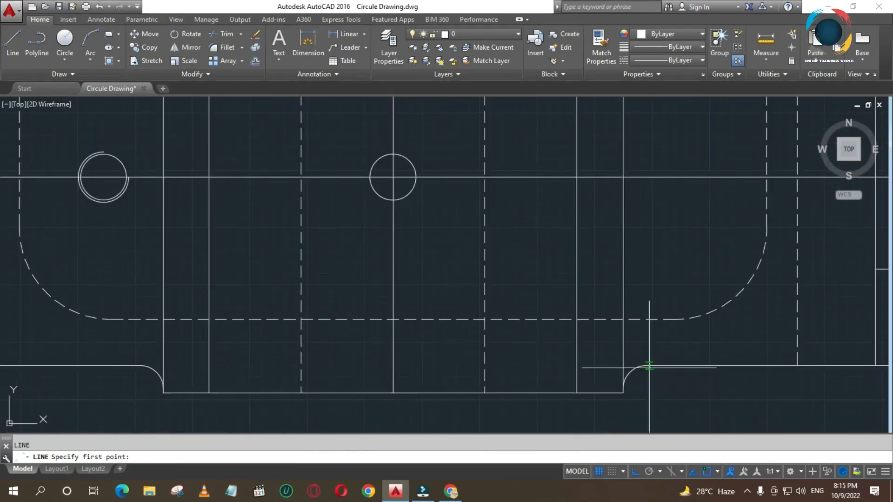
left_click(645, 392)
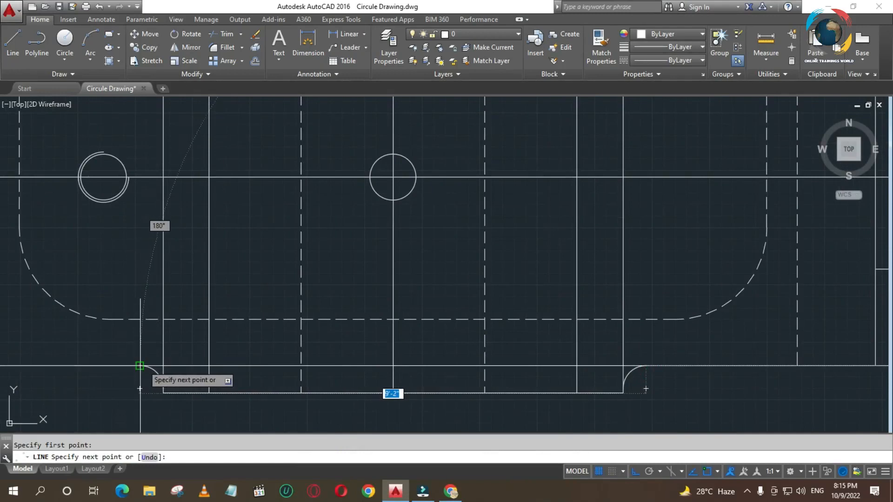
key("Escape")
scroll(432, 264, "down", 4)
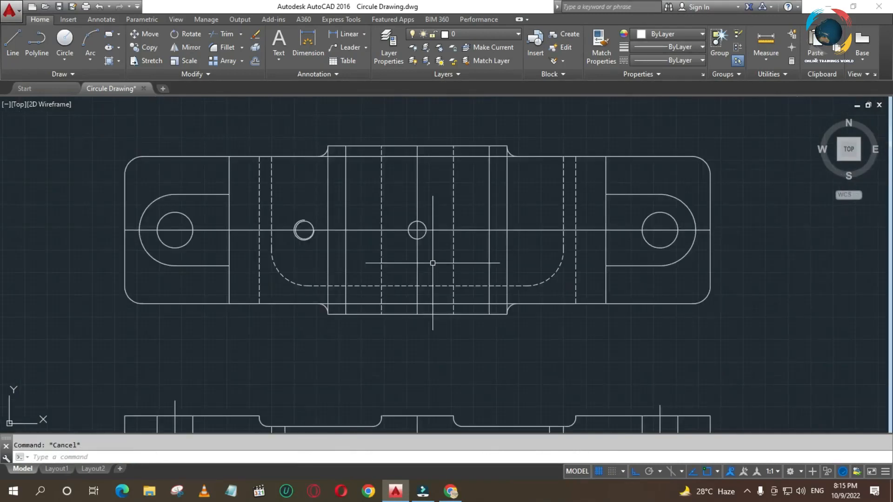
Set the linetype of the two horizontal lines crossing the central block to HIDDEN
left_click(404, 156)
left_click(401, 304)
left_click(691, 59)
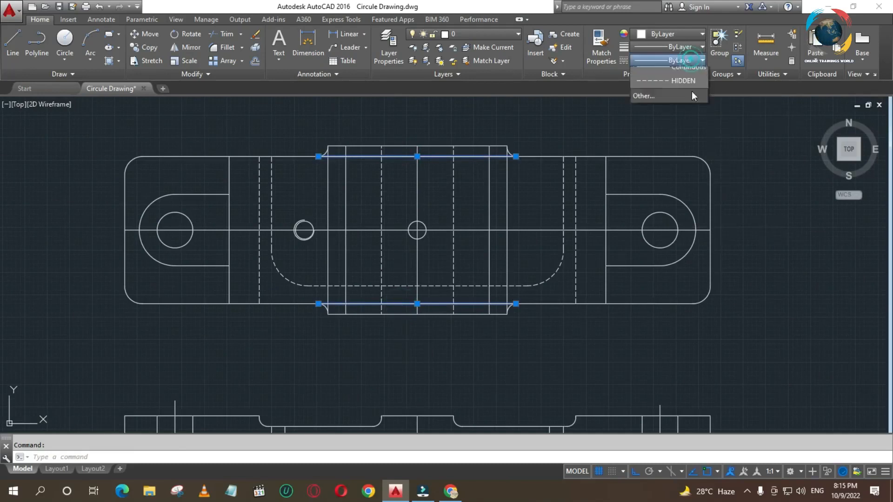
left_click(676, 131)
type("l")
key("Return")
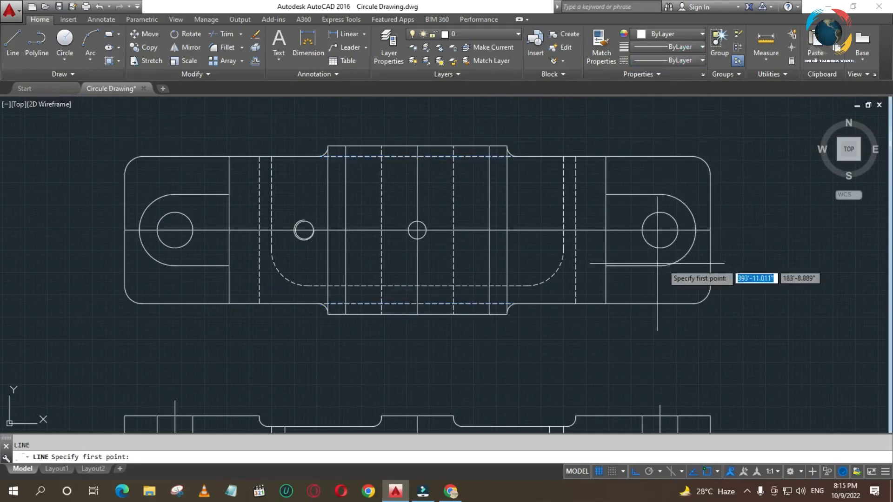
key("Escape")
key("Escape")
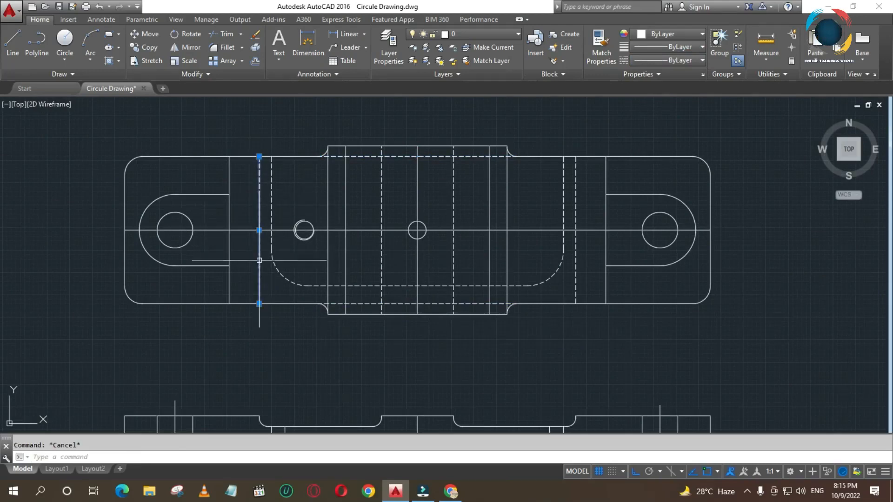
Change the colour of all dashed hidden lines in the upper view, including the curved pocket outline, to green
left_click(278, 270)
left_click(272, 209)
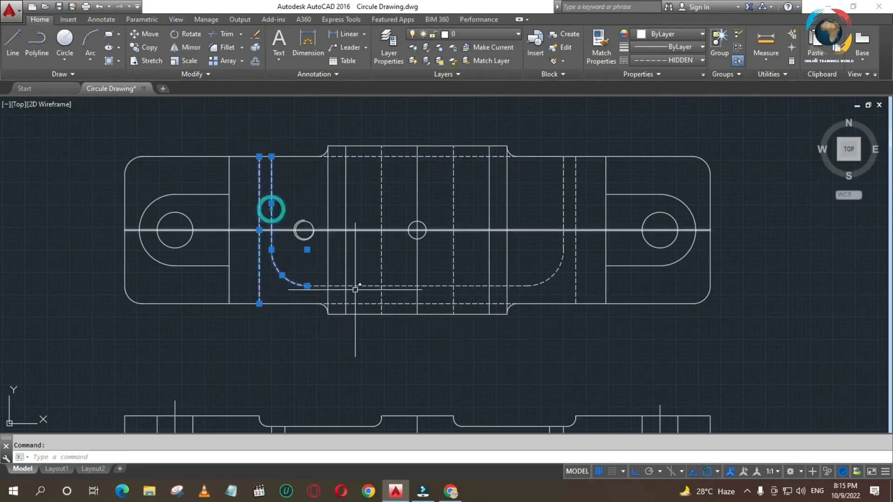
left_click(381, 278)
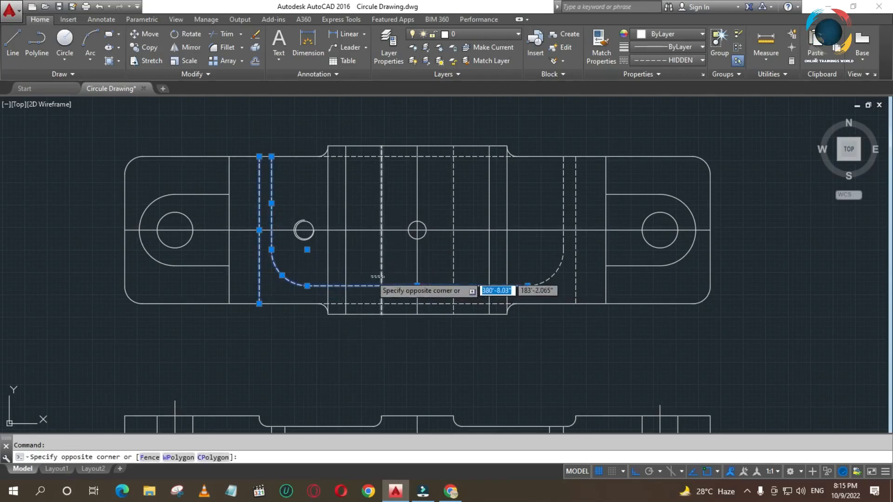
left_click(370, 276)
left_click(451, 267)
left_click(454, 269)
left_click(452, 271)
left_click(465, 156)
left_click(561, 261)
left_click(562, 238)
left_click(465, 302)
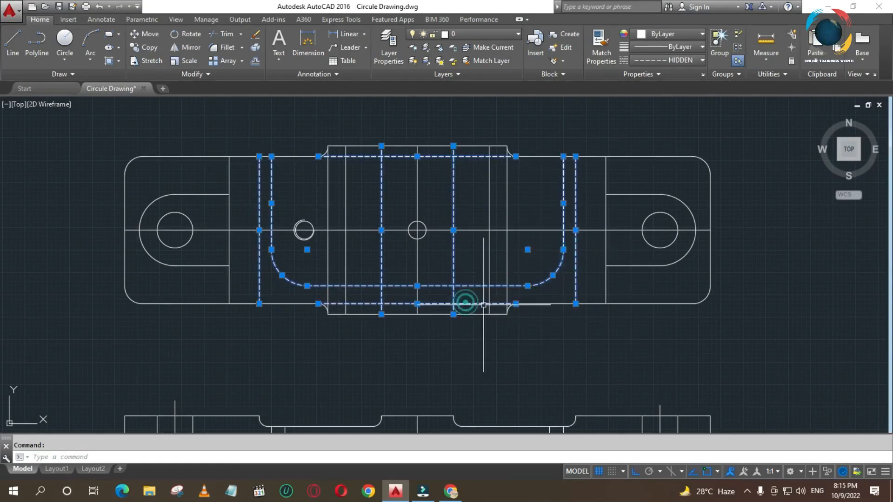
left_click(643, 34)
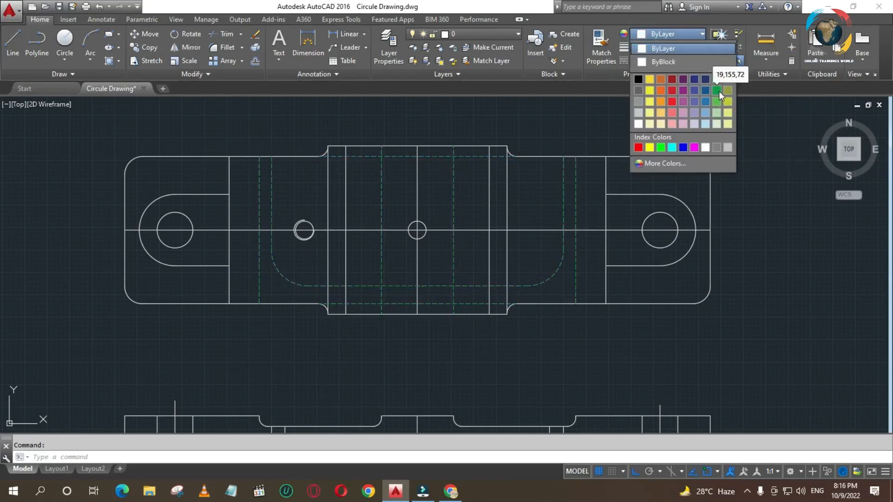
left_click(661, 147)
key("Escape")
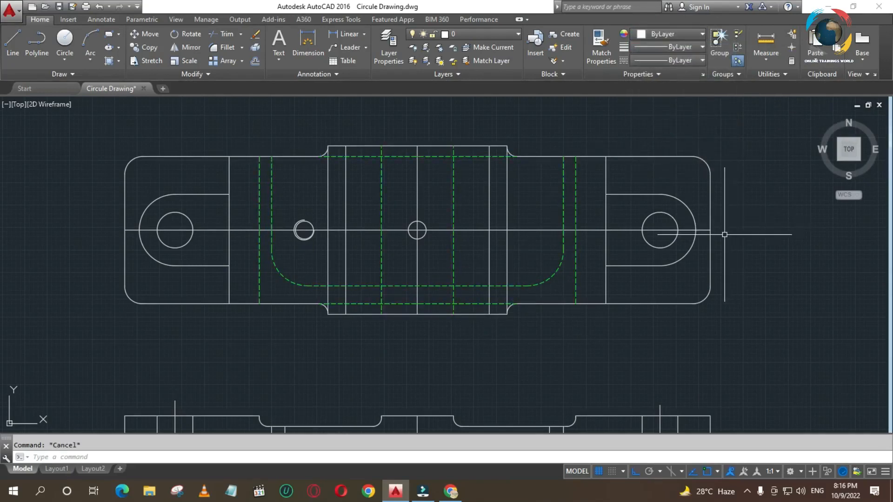
Delete the vertical projection lines at both sides of the window opening in the front view
scroll(724, 235, "down", 2)
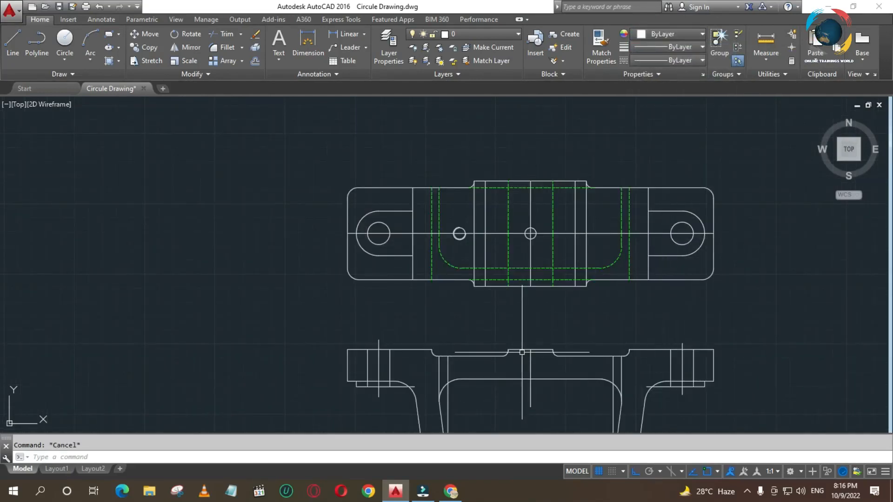
key("Return")
left_click_drag(541, 359, 532, 192)
key("Escape")
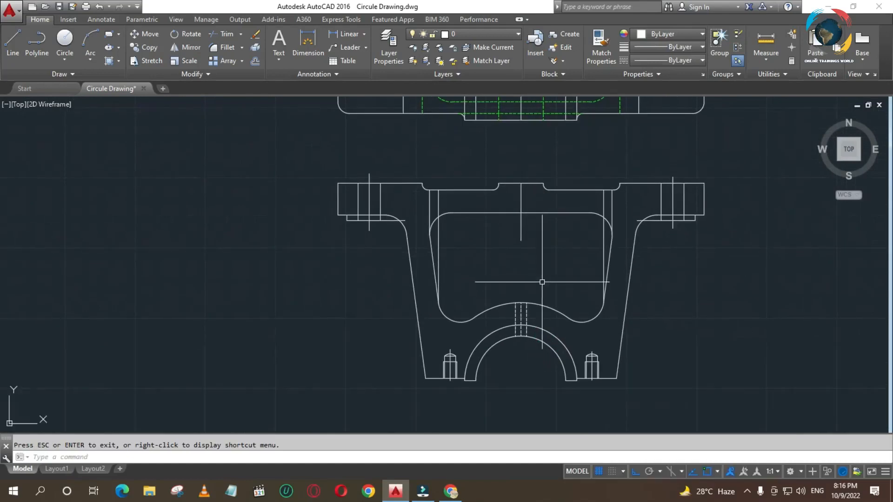
left_click(451, 195)
left_click(420, 201)
key("Delete")
left_click(616, 201)
left_click(596, 221)
key("Delete")
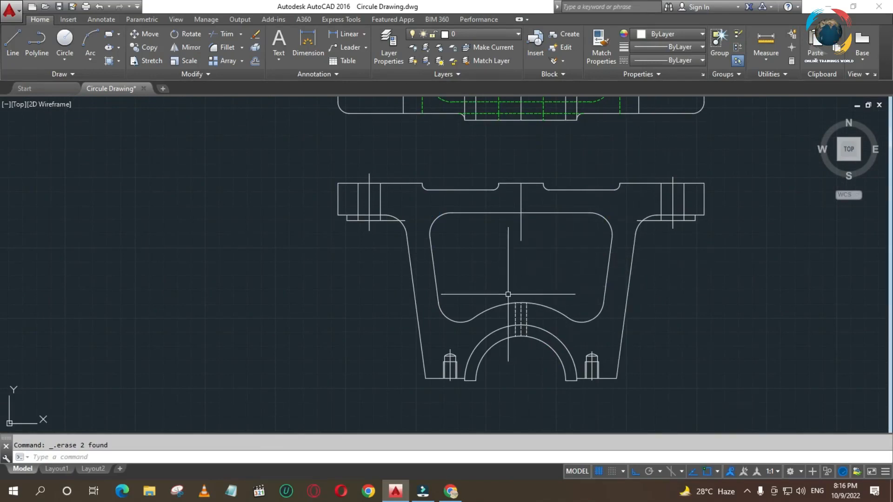
scroll(509, 295, "down", 2)
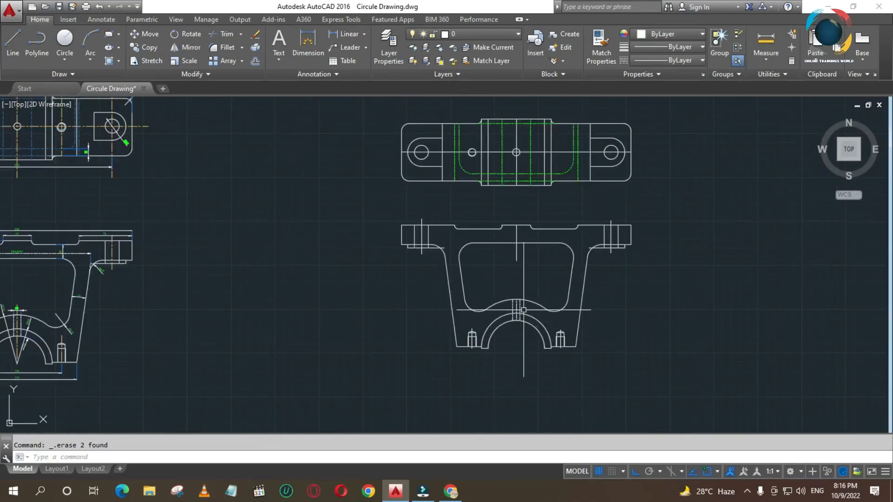
left_click(524, 309)
left_click(510, 313)
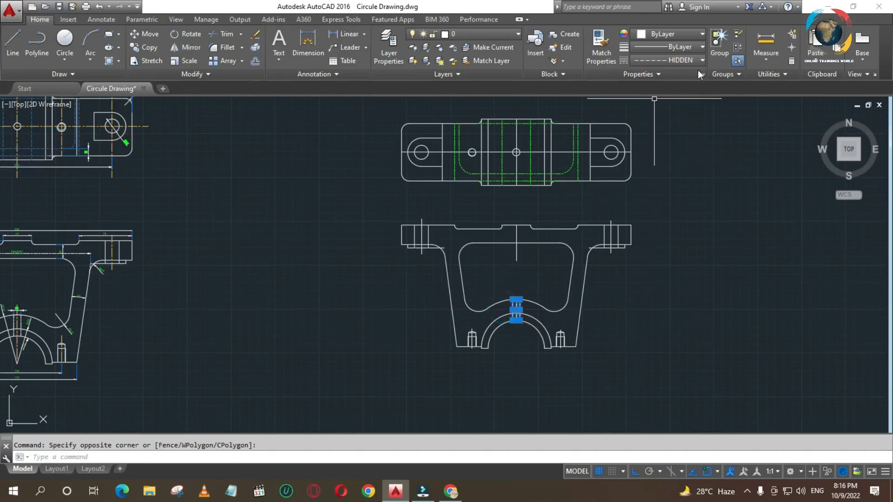
left_click(643, 37)
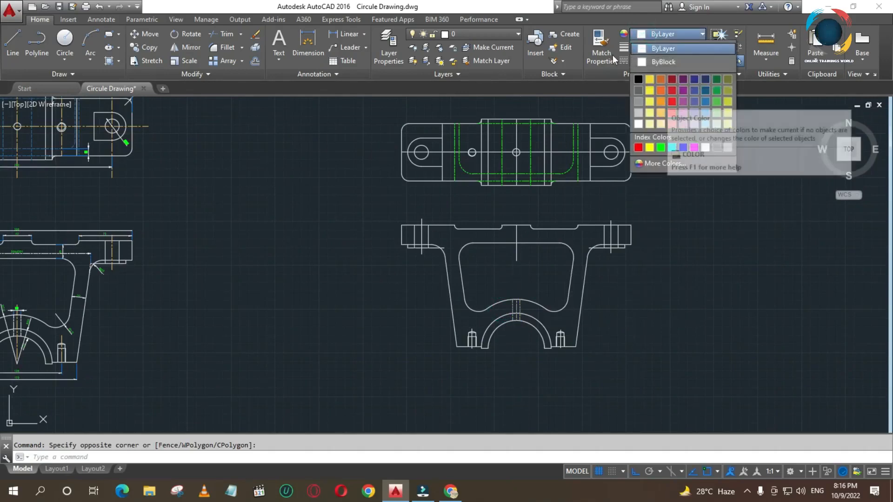
key("Escape")
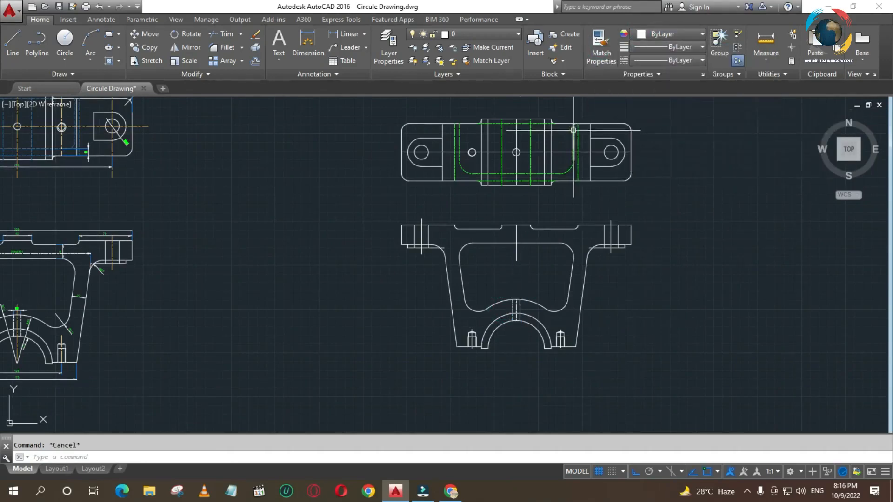
Match the dashed lines of the front view's central hole to the properties of a green hidden line in the upper view
left_click(575, 129)
left_click(601, 48)
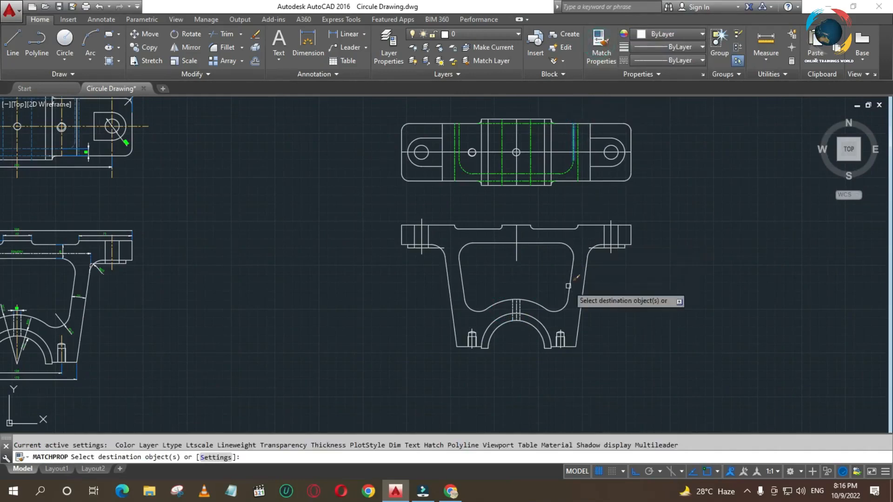
left_click(520, 305)
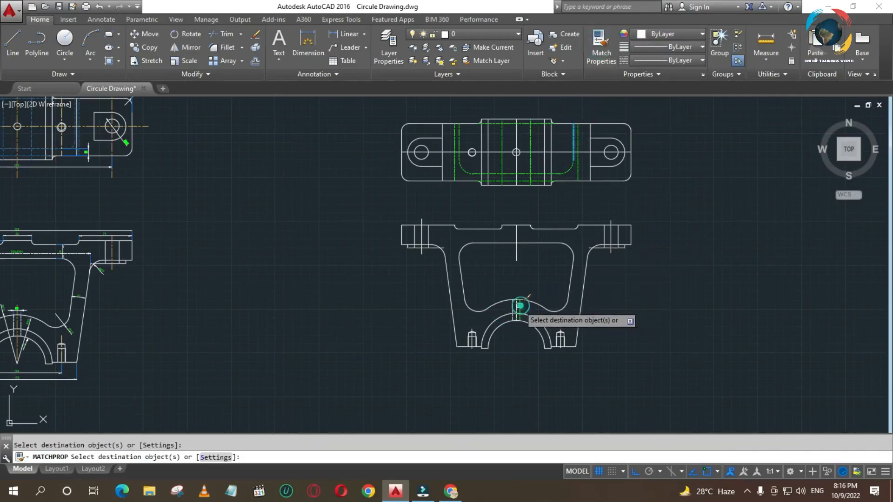
key("Escape")
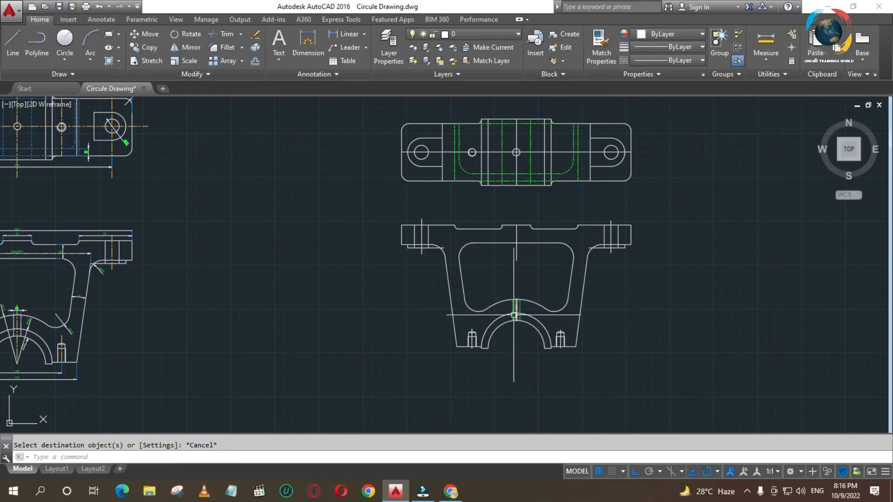
Give the front view's mounting hole axes the CENTER linetype and delete the leftover vertical line above the window opening
scroll(379, 248, "up", 2)
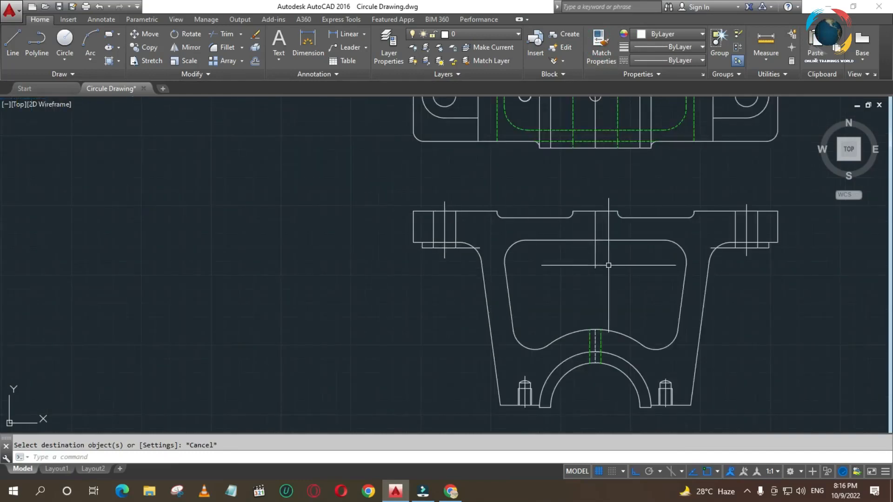
key("Escape")
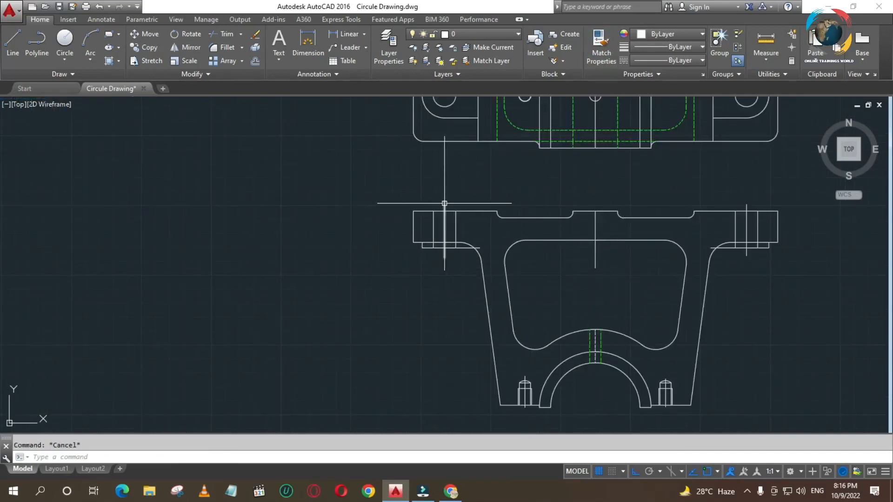
scroll(444, 203, "down", 2)
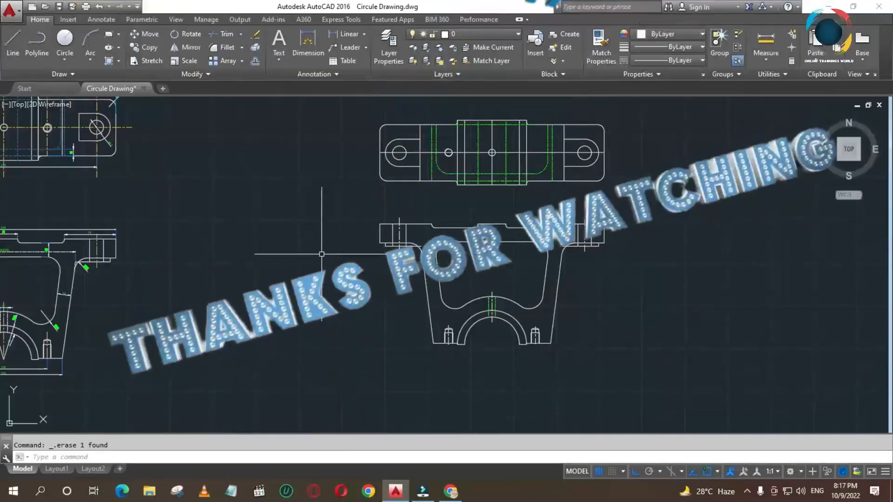
key("Escape")
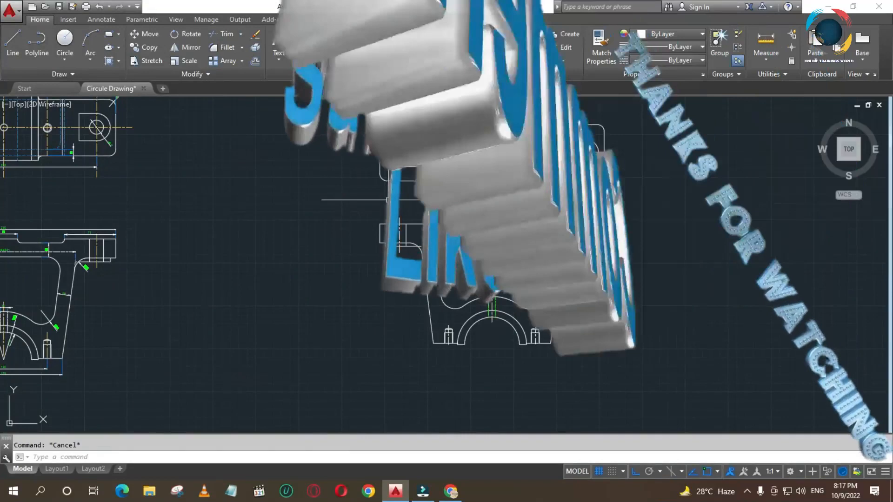
Draw vertical axis lines through the centres of the left and right mounting holes in the upper view
type("line")
key("Return")
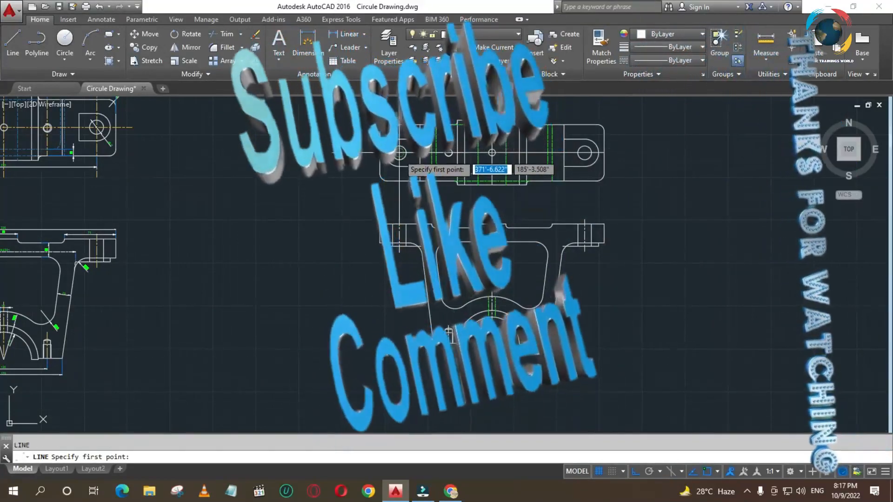
left_click(399, 152)
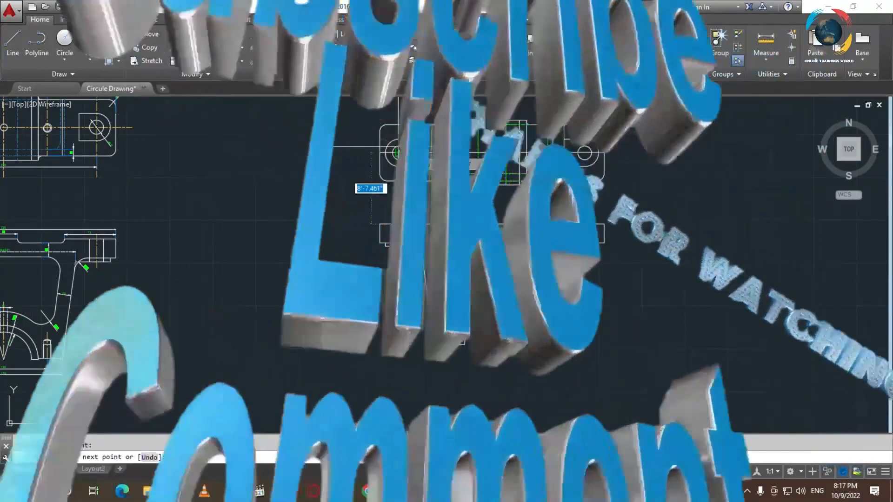
key("Escape")
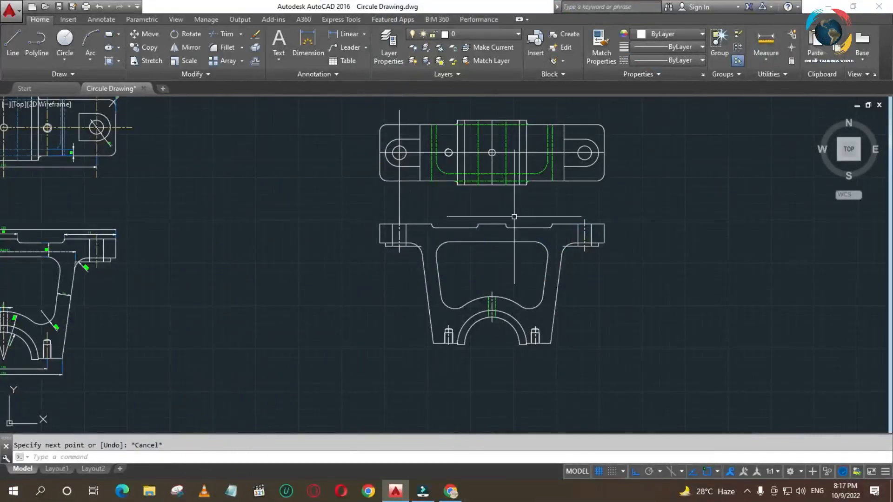
key("Return")
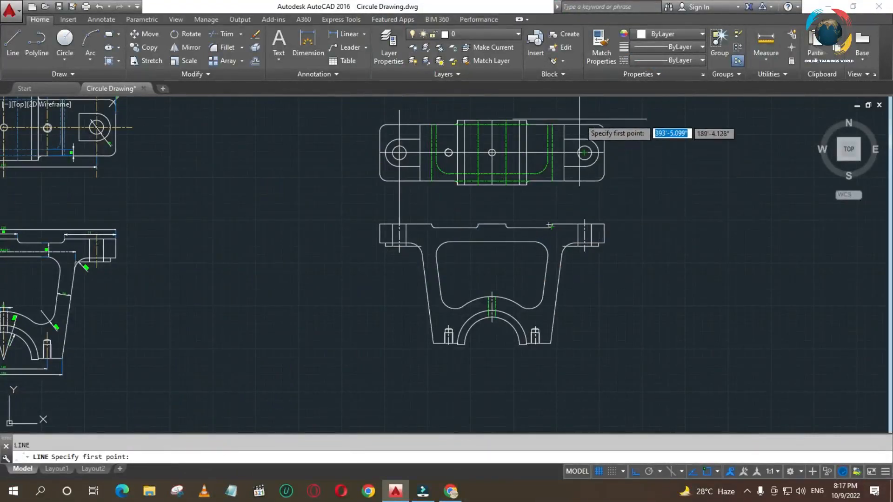
left_click(585, 112)
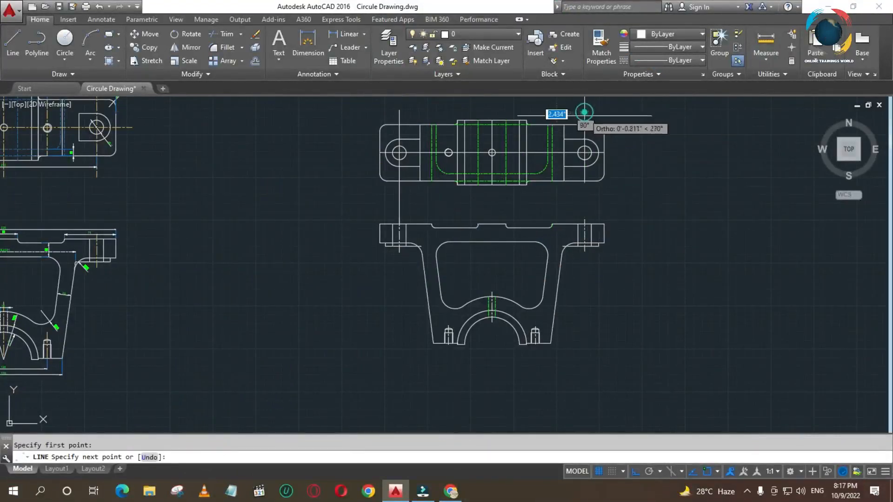
left_click(585, 191)
key("Return")
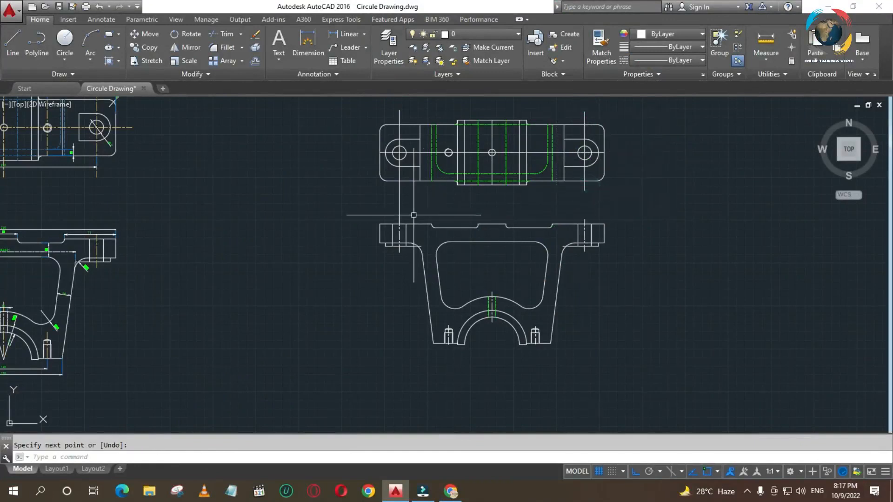
Shorten the left mounting hole's vertical axis line so it ends just below the upper view's outline
left_click(399, 223)
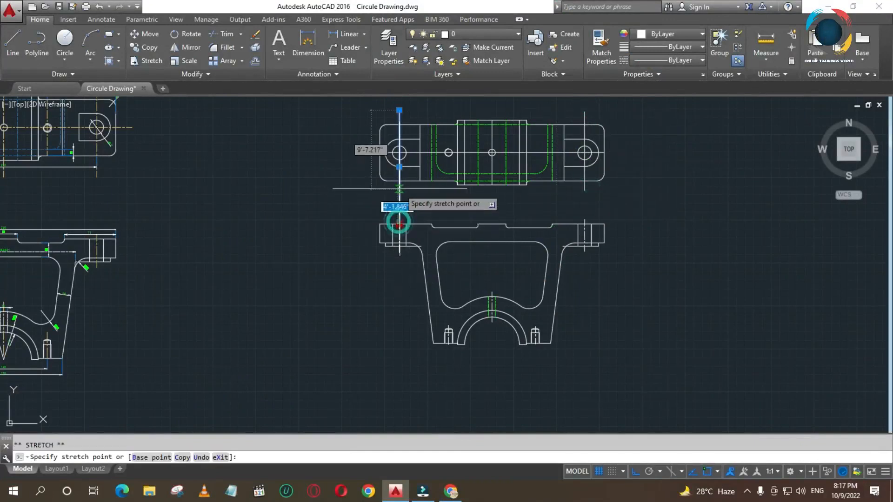
left_click(399, 190)
key("Return")
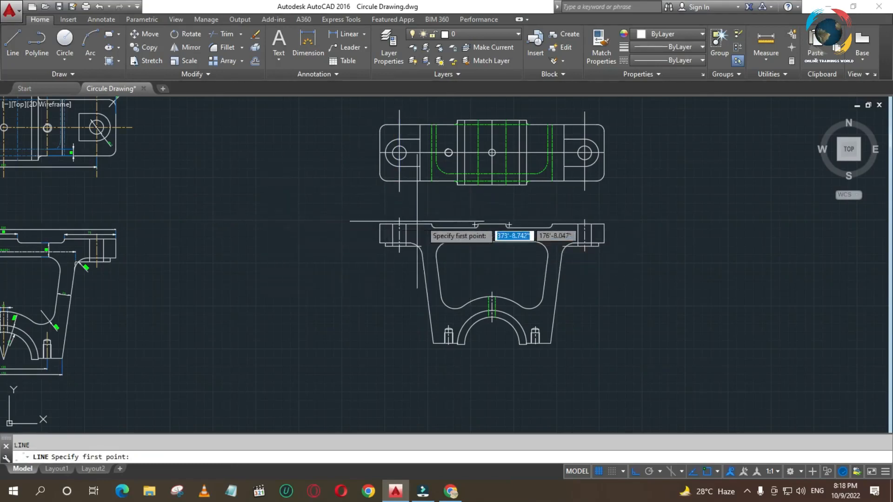
Stretch both ends of the central vertical axis line slightly beyond the outline of the upper view's central block
scroll(654, 217, "down", 2)
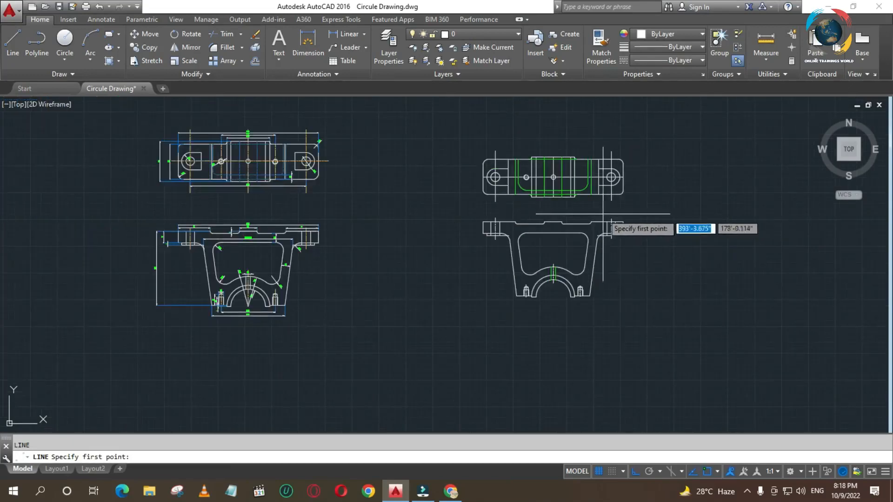
scroll(564, 205, "up", 4)
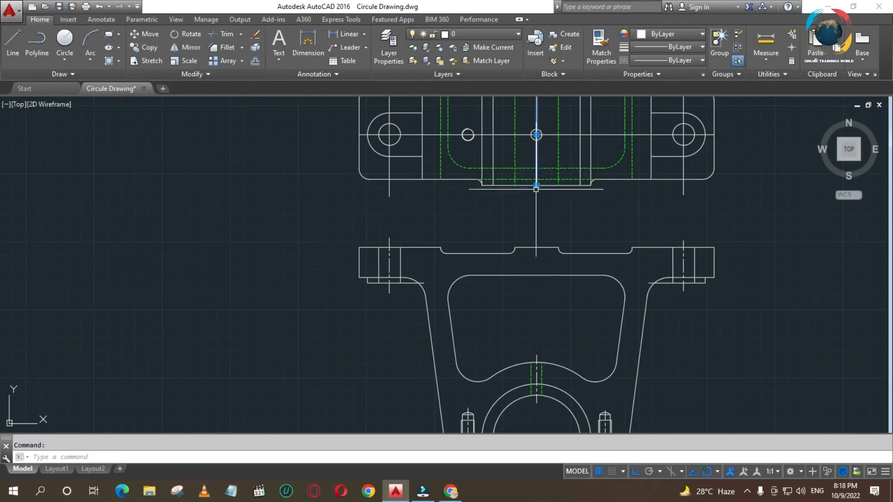
left_click(536, 185)
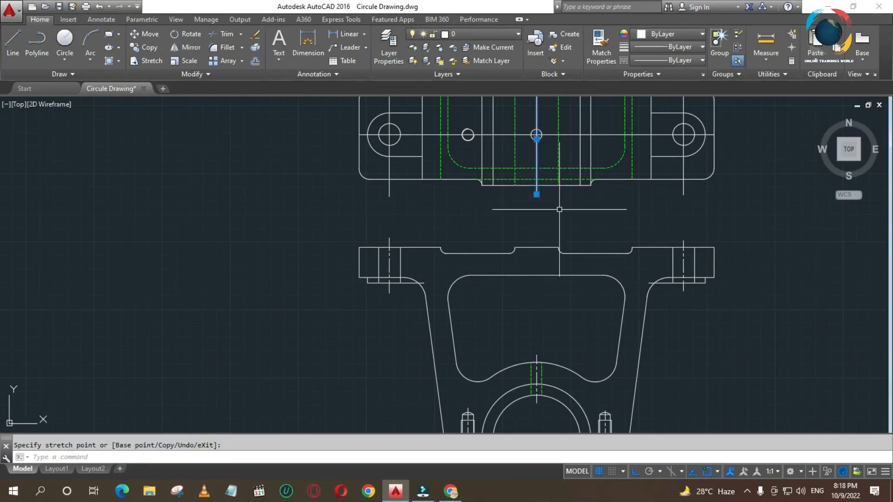
scroll(559, 211, "down", 2)
left_click(544, 132)
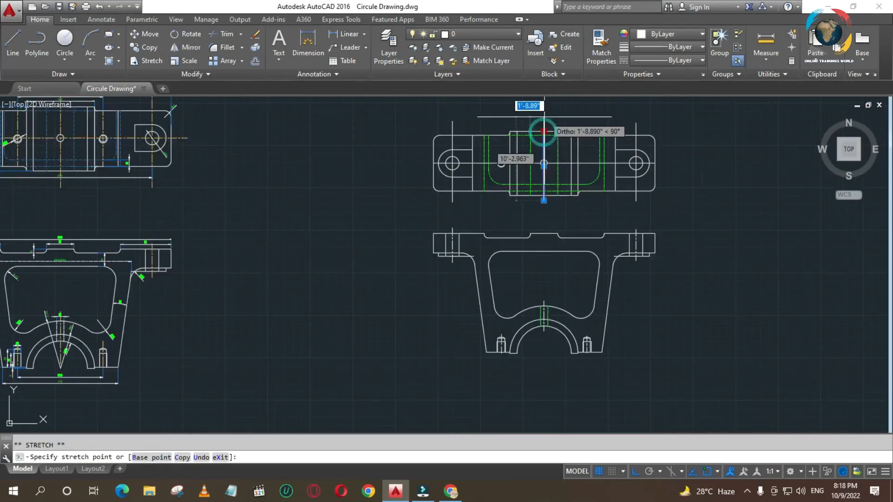
left_click(543, 120)
type("l")
key("Return")
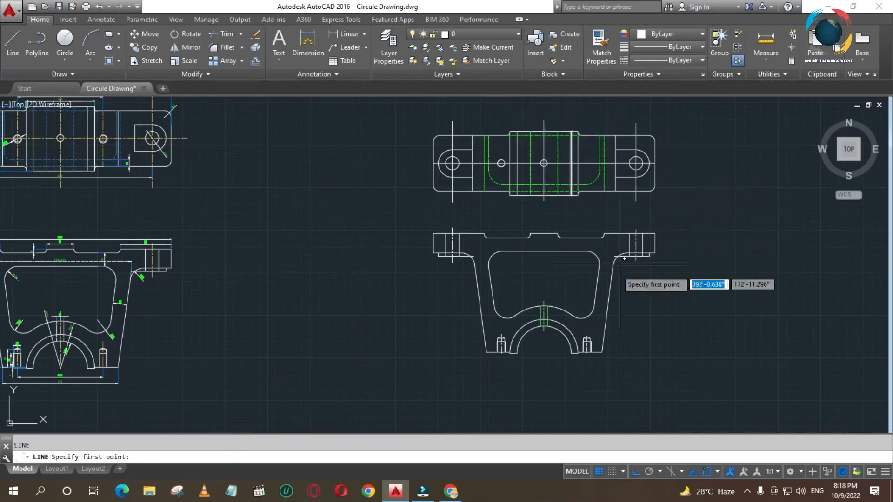
key("Escape")
Match the three vertical axis lines of the upper view to the properties of the front view's left CENTER line
left_click(452, 245)
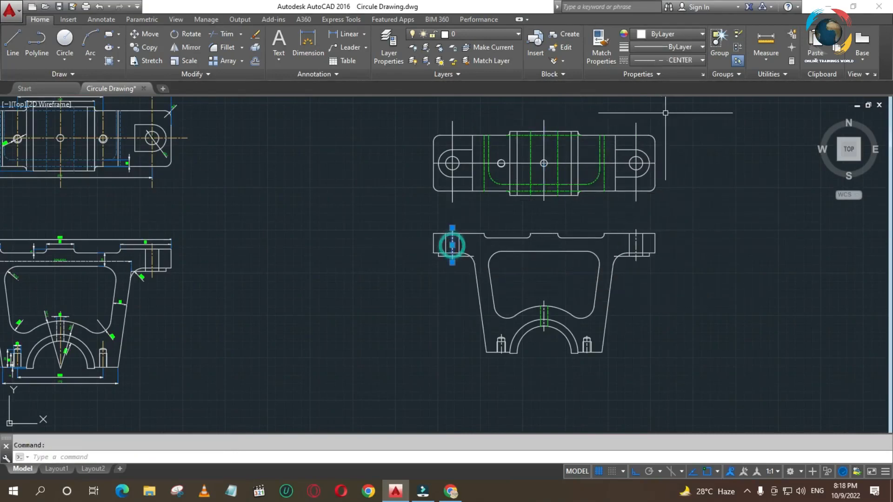
left_click(601, 47)
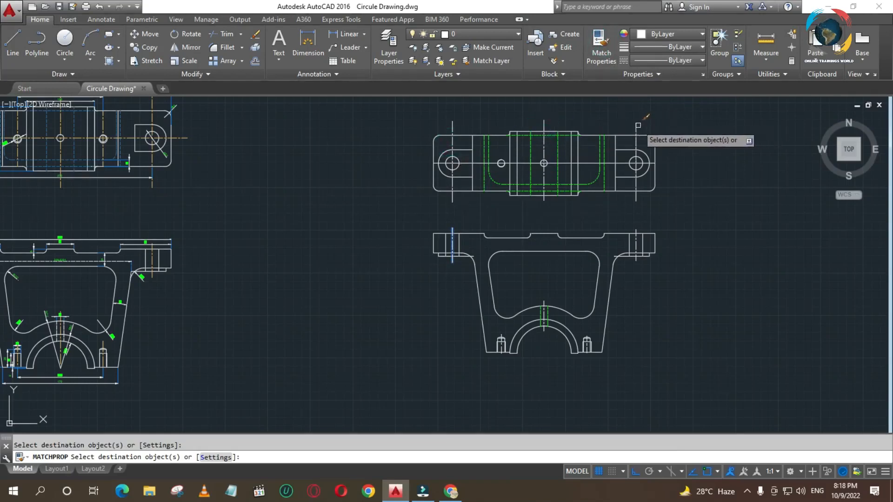
key("Escape")
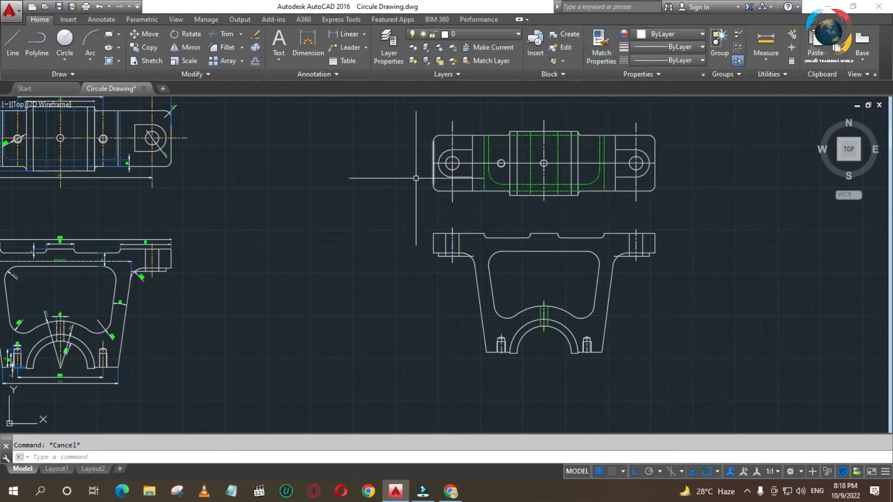
Draw a vertical axis line about 1'-9.3" long through the upper view's small left hole and match it to the neighbouring centre line
scroll(505, 176, "up", 4)
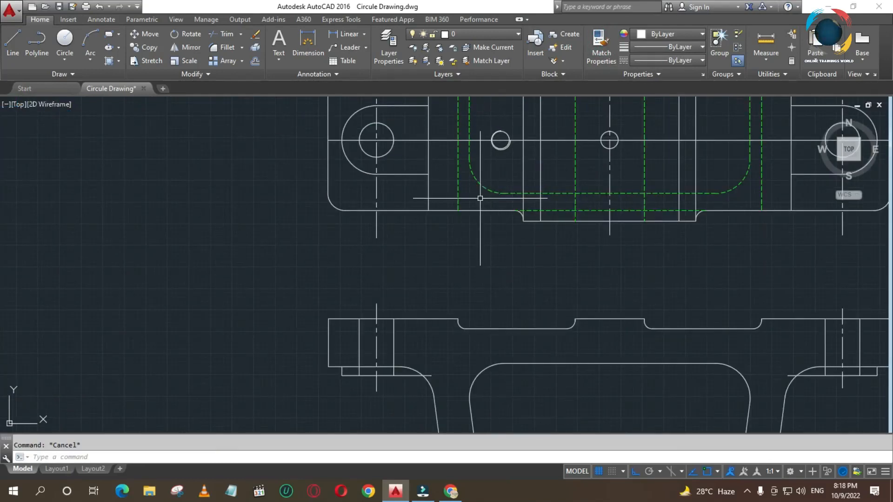
type("l")
key("Return")
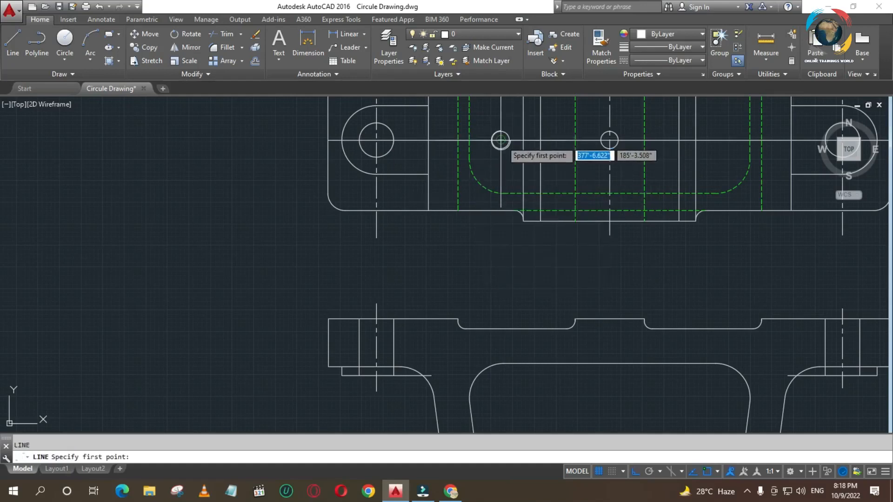
left_click(500, 140)
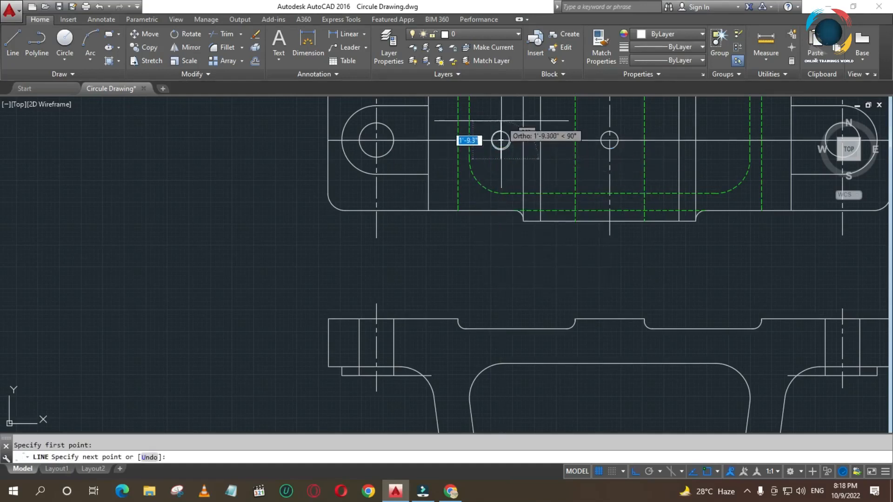
left_click(500, 121)
key("Return")
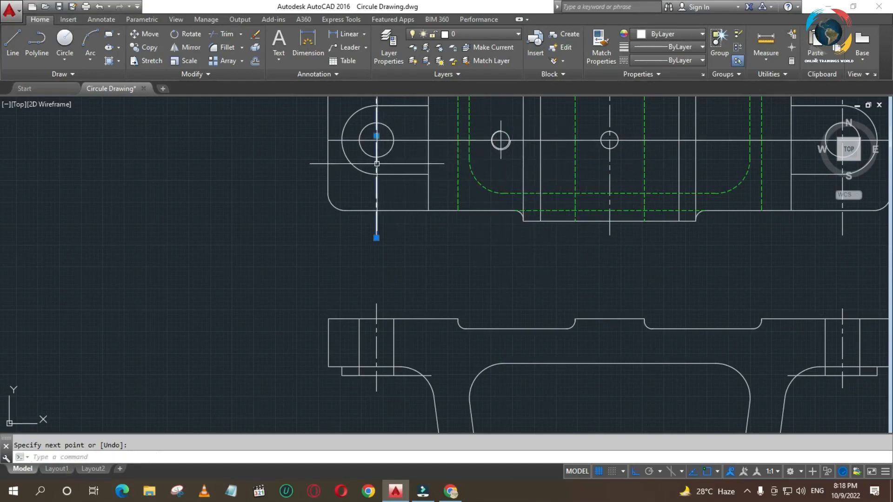
left_click(600, 55)
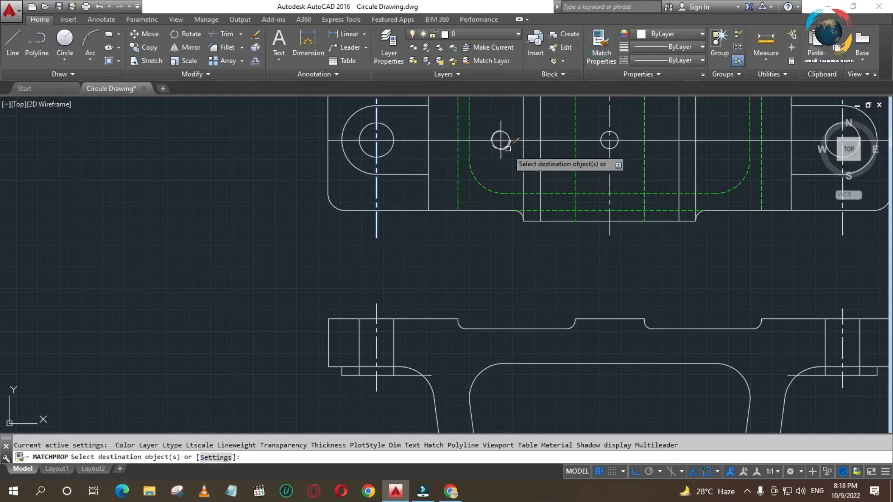
key("Escape")
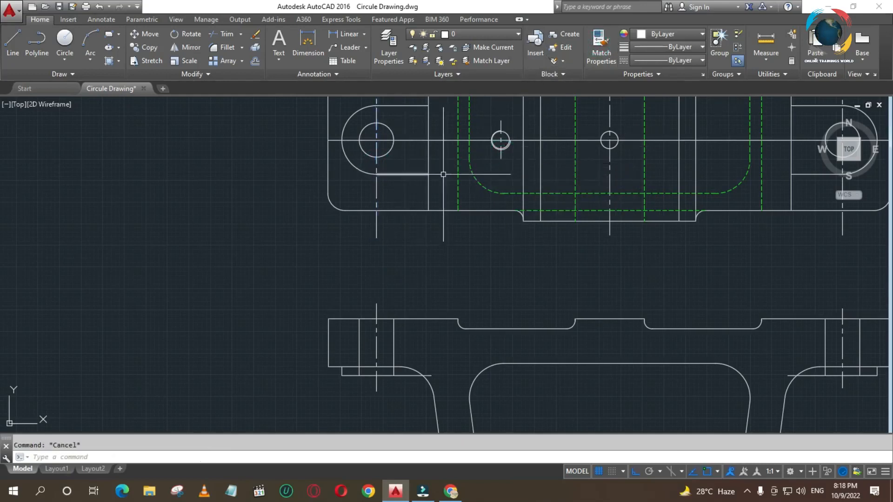
left_click(501, 130)
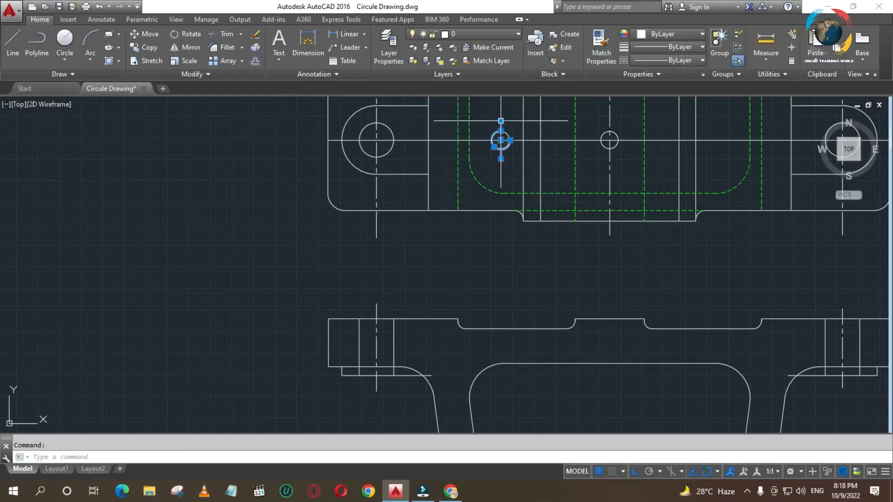
mouse_move(504, 159)
key("Escape")
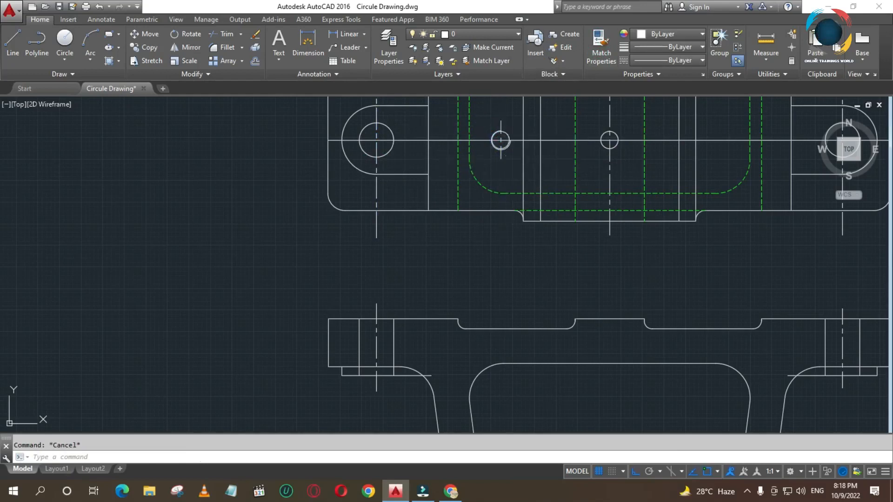
left_click(495, 153)
key("Escape")
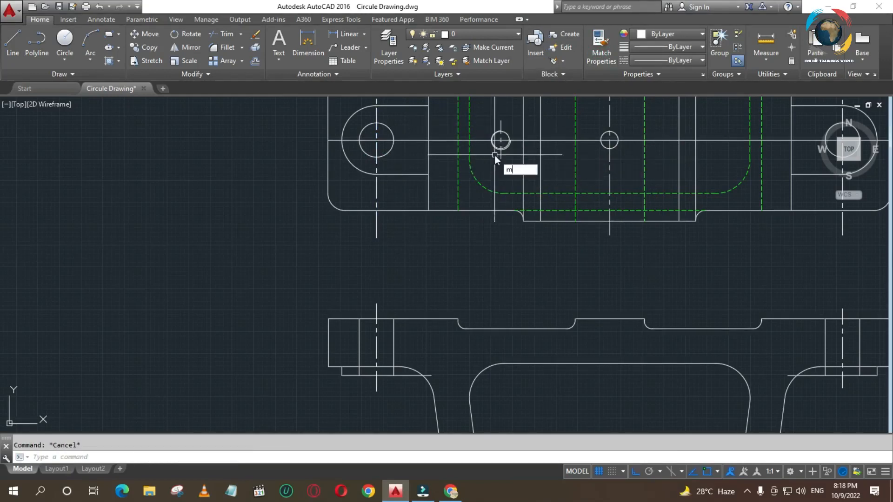
key("Return")
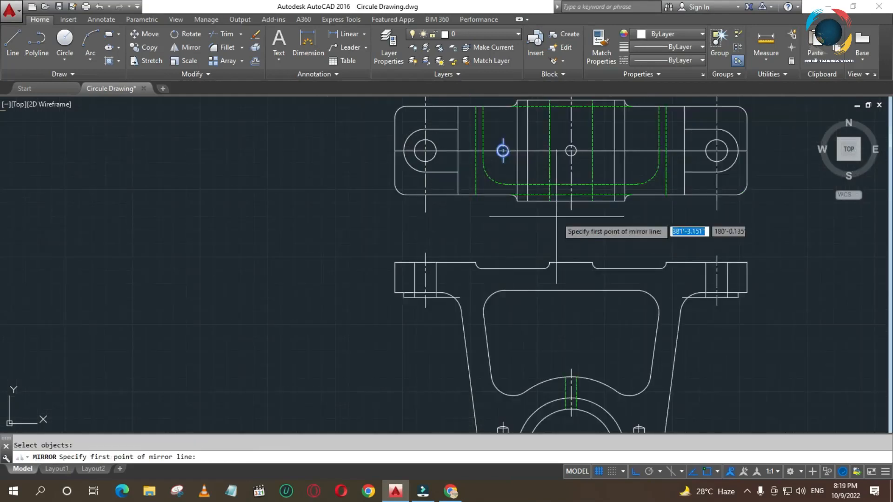
left_click(570, 209)
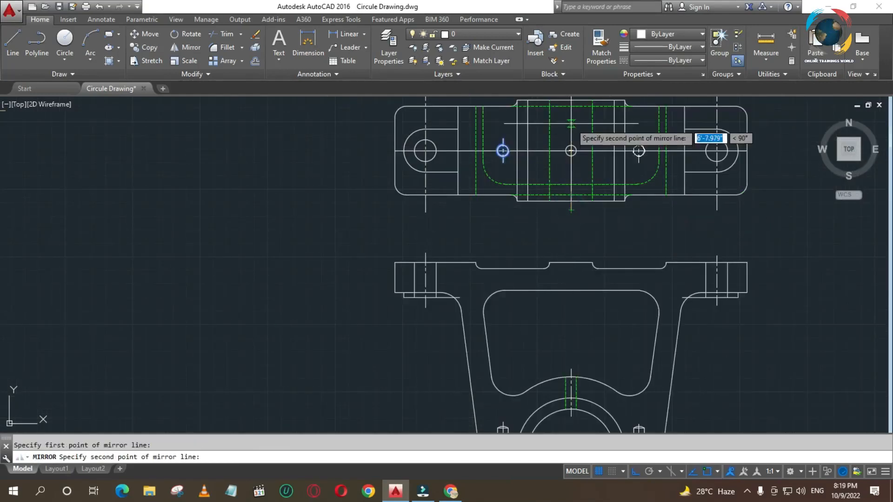
left_click(570, 124)
key("Escape")
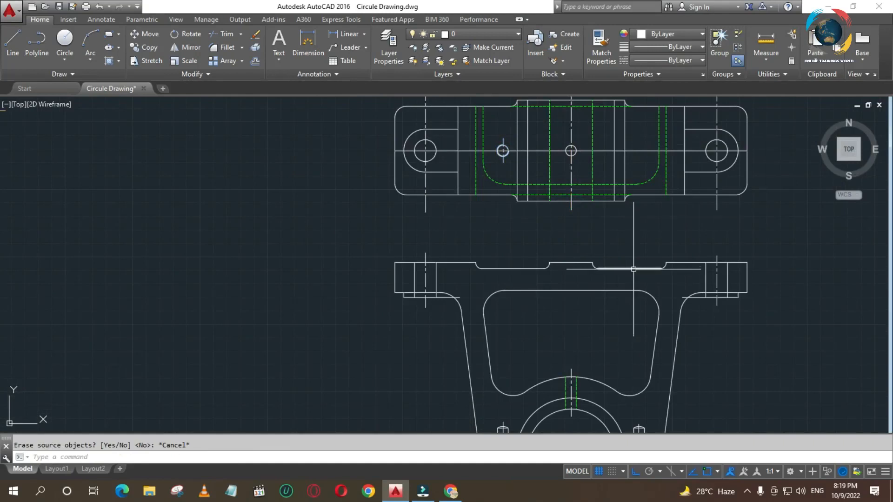
Mirror the small left hole and its vertical centre line about the upper view's central axis, keeping the source objects
key("Return")
left_click(508, 166)
left_click(499, 152)
key("Return")
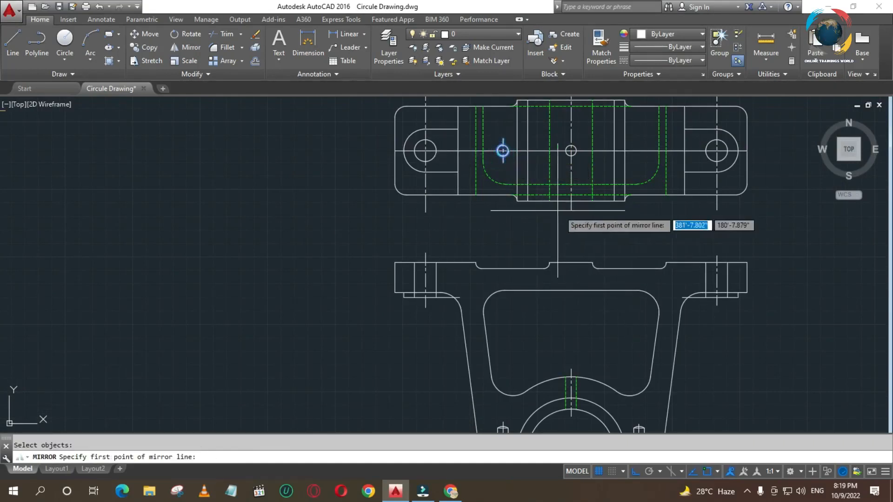
left_click(571, 214)
left_click(571, 150)
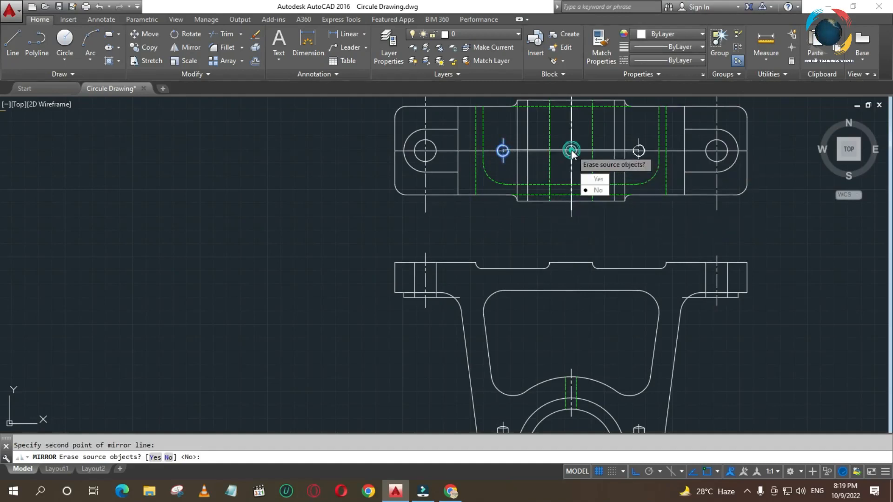
left_click(585, 189)
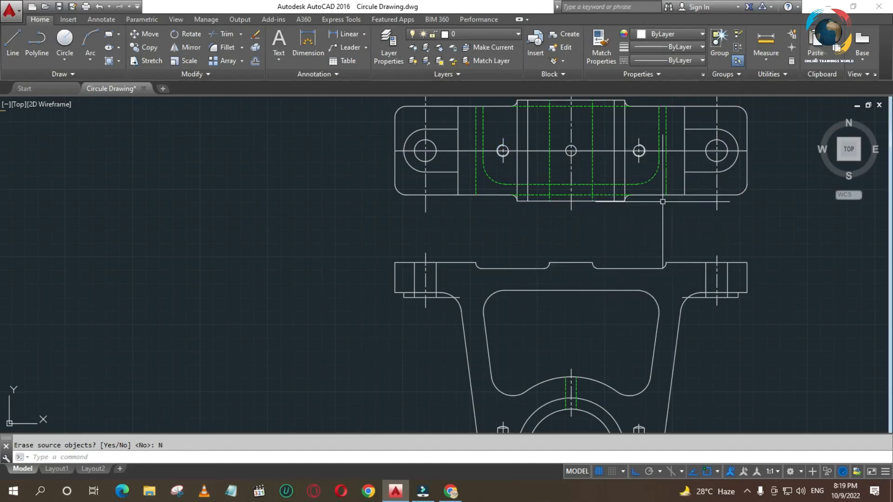
scroll(600, 211, "down", 2)
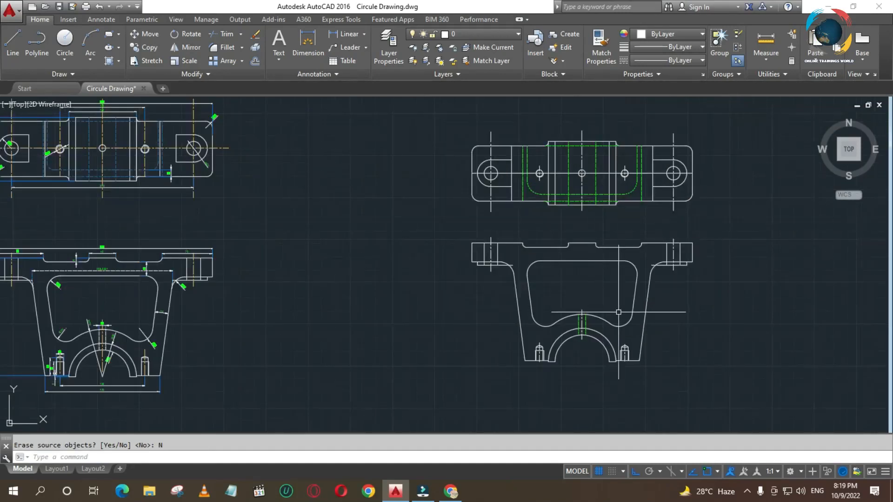